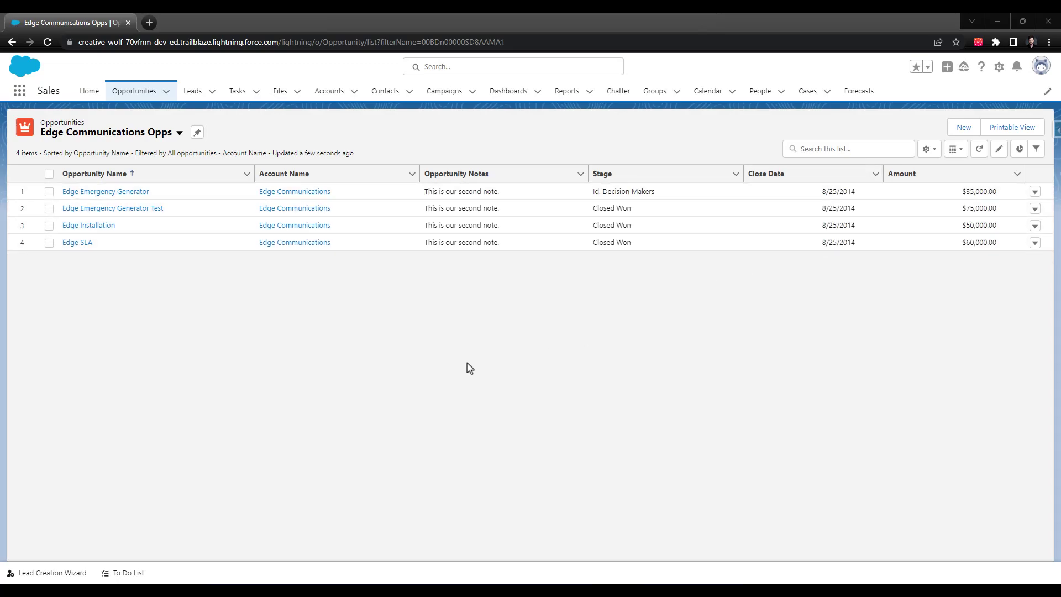
Step: Open the Edge Communications account record and review its detail fields
click(303, 192)
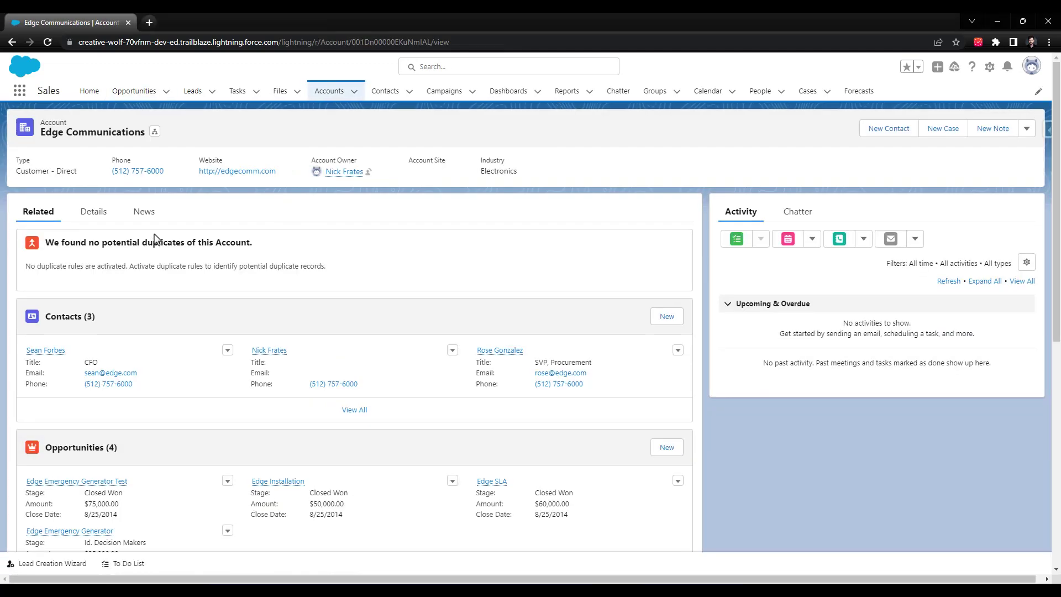
click(92, 212)
click(1029, 299)
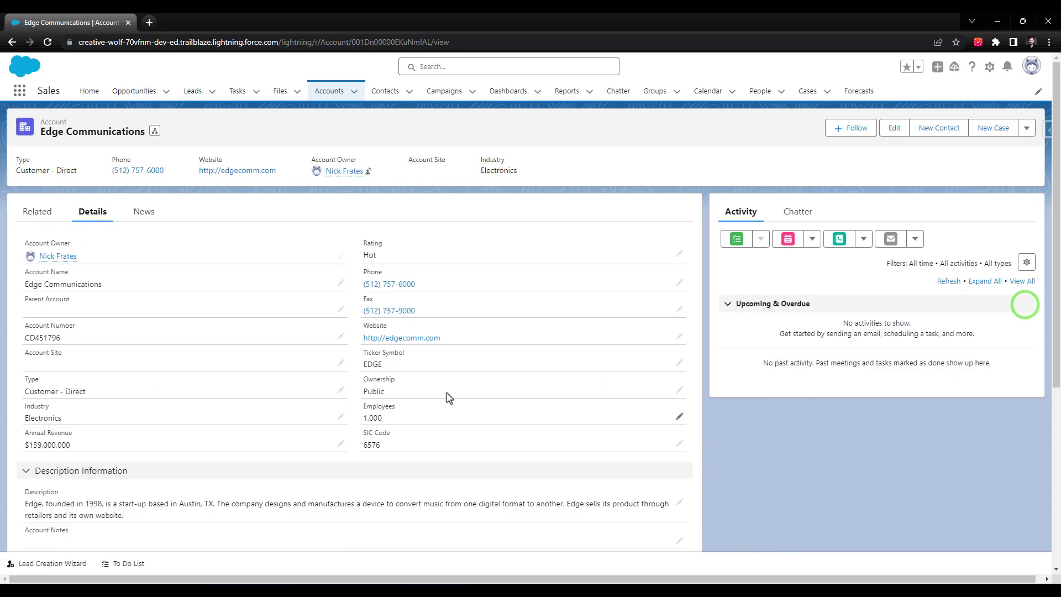
scroll(450, 393, down, 2)
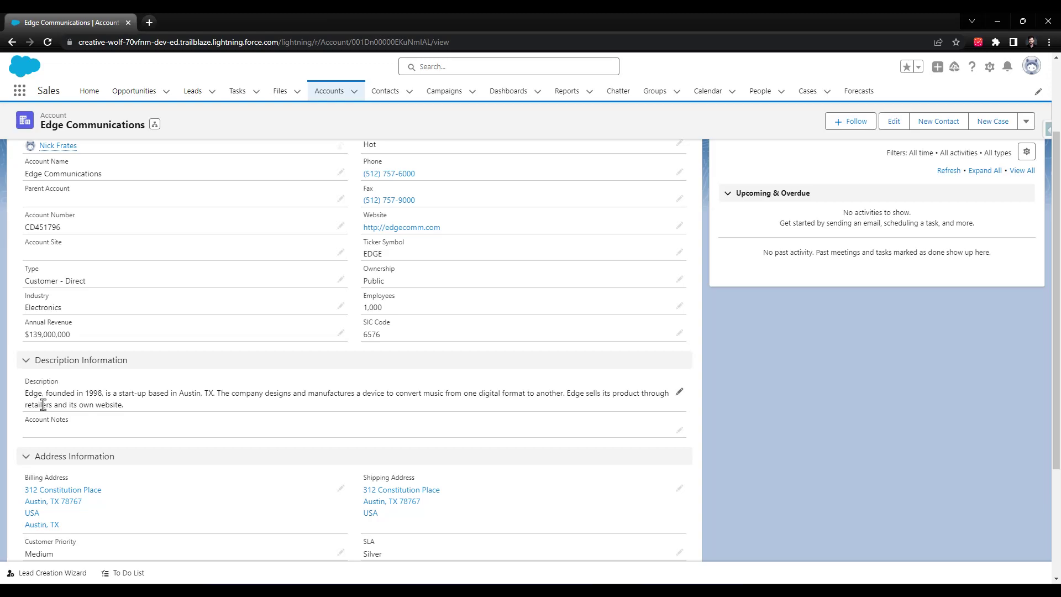
scroll(171, 401, up, 2)
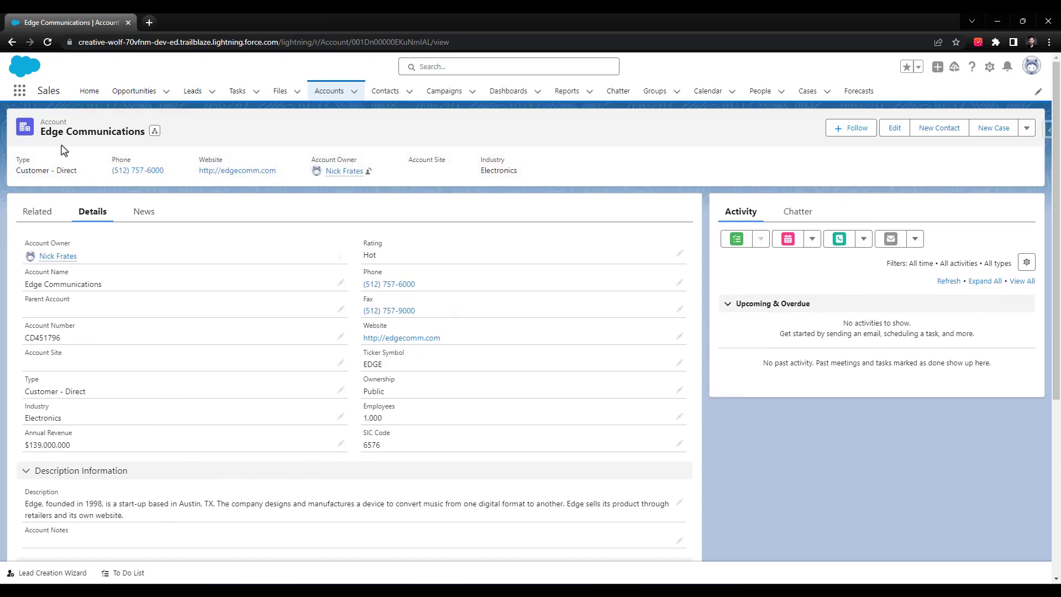
scroll(287, 220, down, 2)
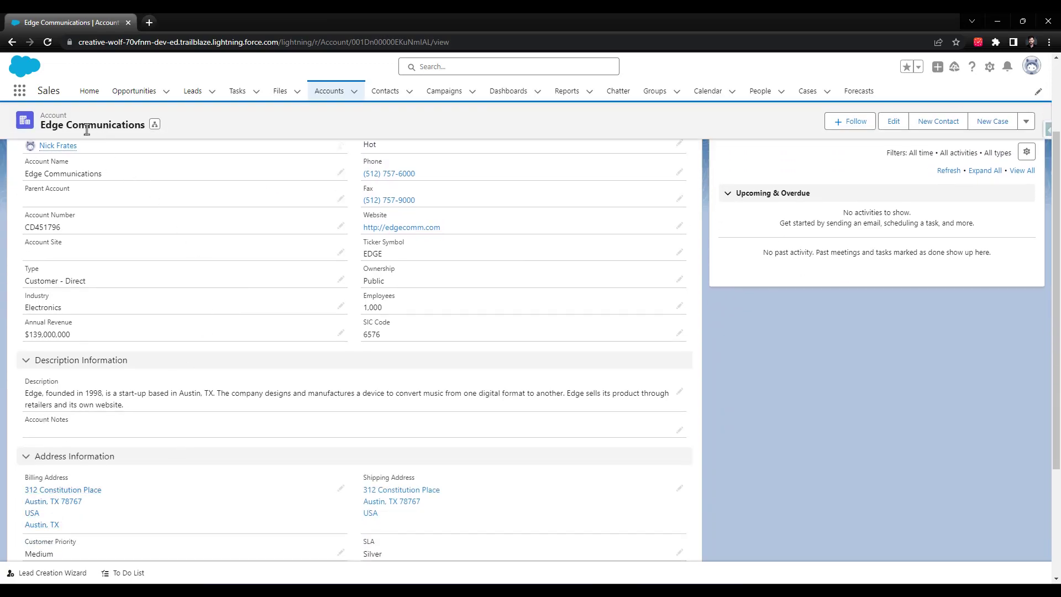
scroll(431, 316, up, 2)
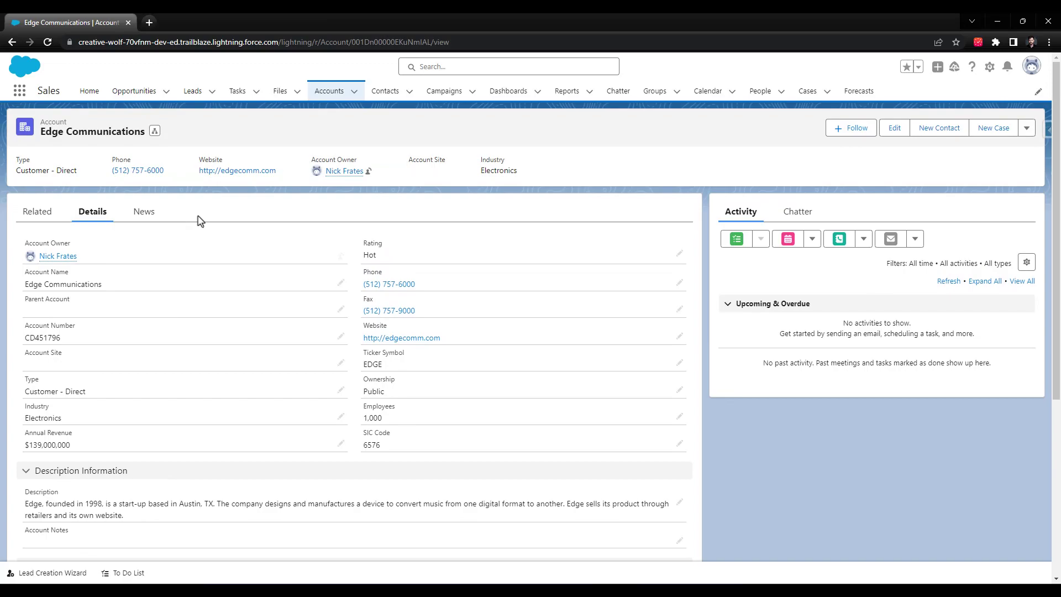
Step: Return to Opportunities and switch to the Edge Communications Opps list view
click(134, 96)
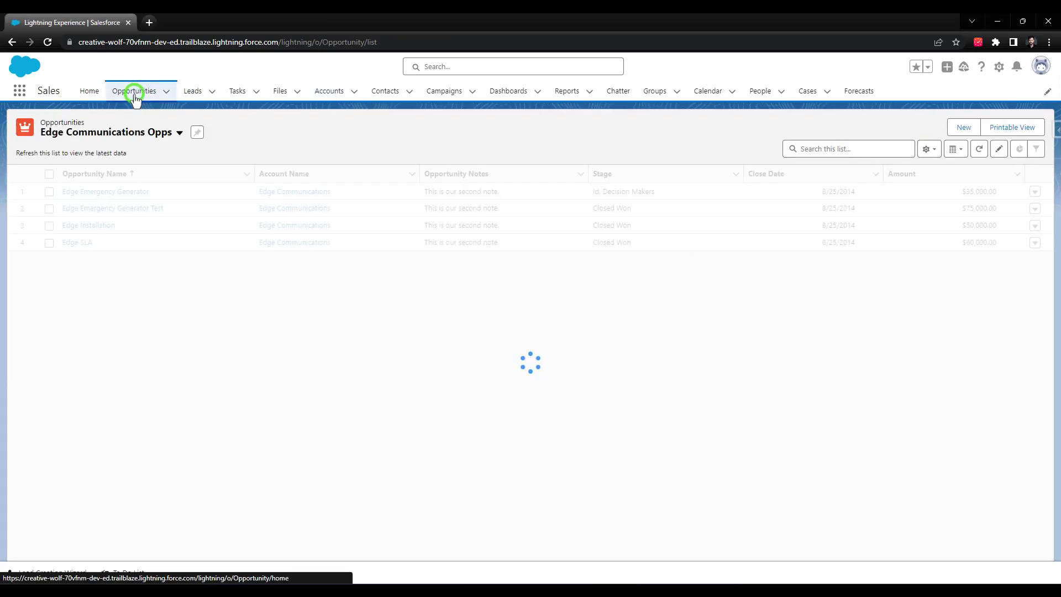
click(120, 133)
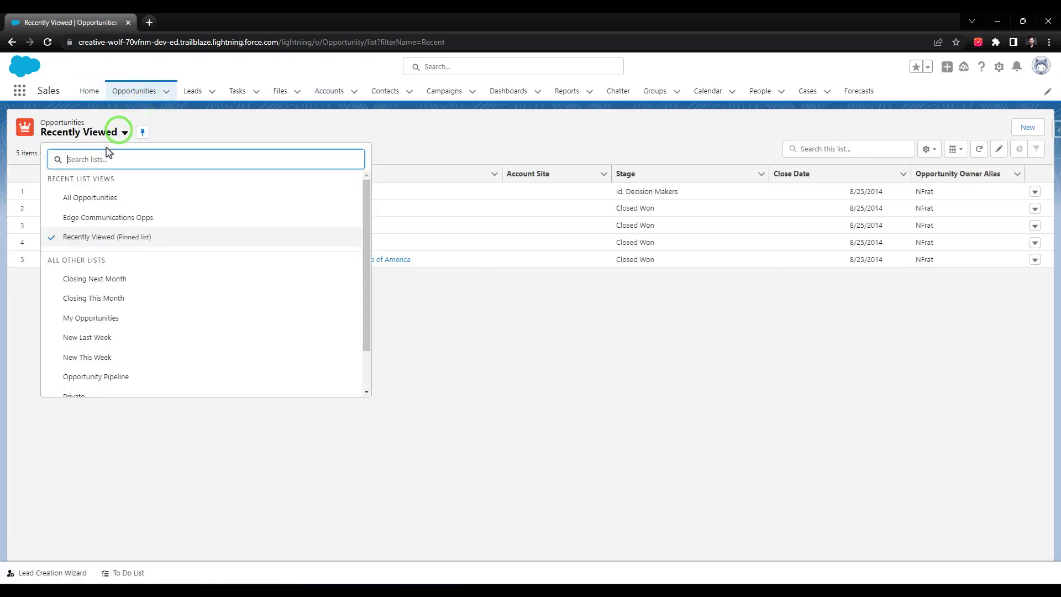
click(109, 216)
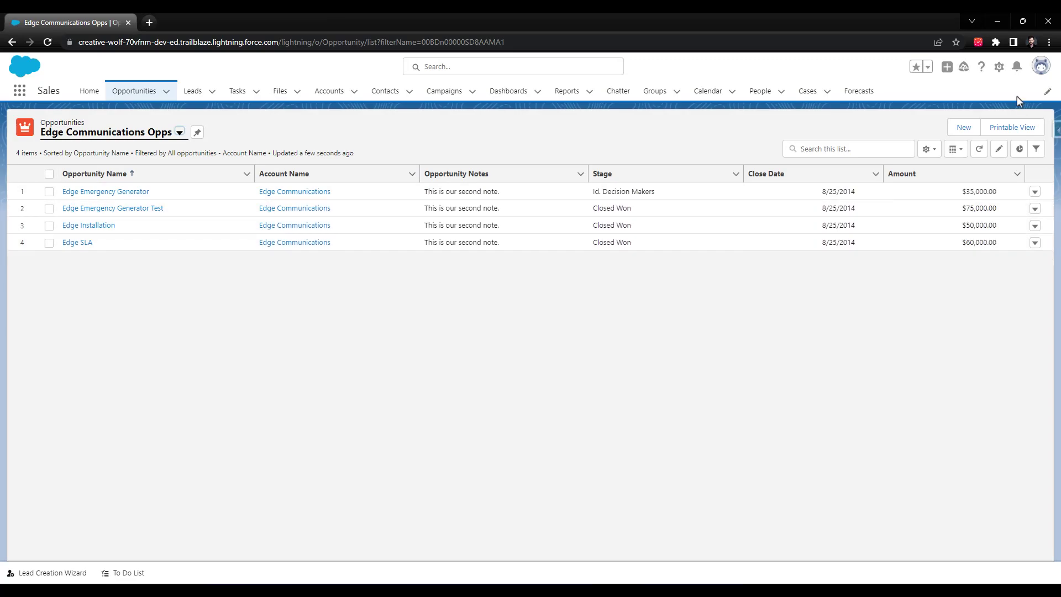
Step: Open Setup in a new tab and go to the Flows page via Quick Find 'flo'
click(998, 66)
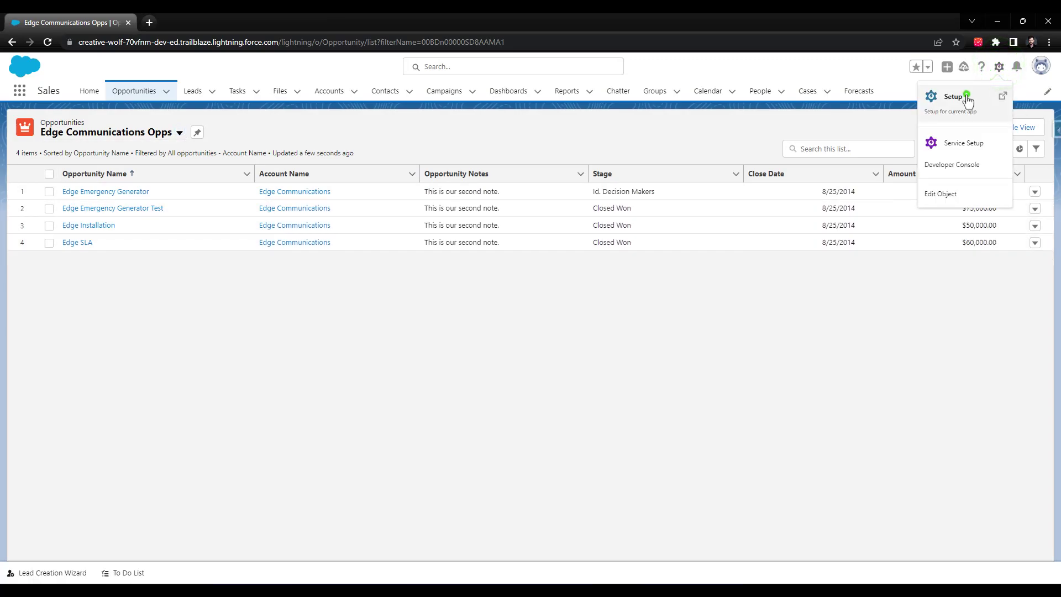
click(966, 98)
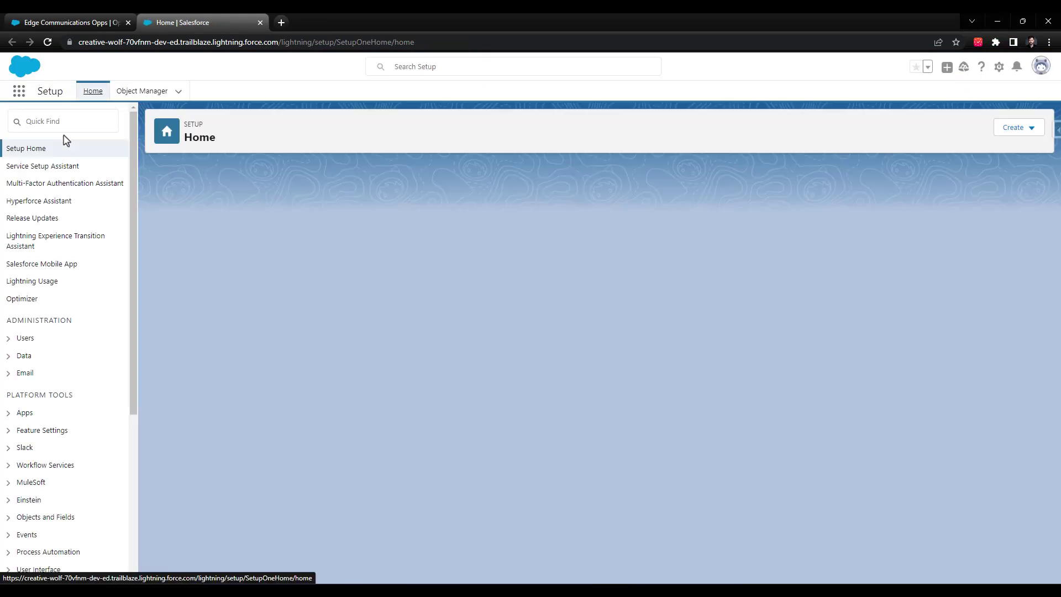
click(58, 122)
text(flow)
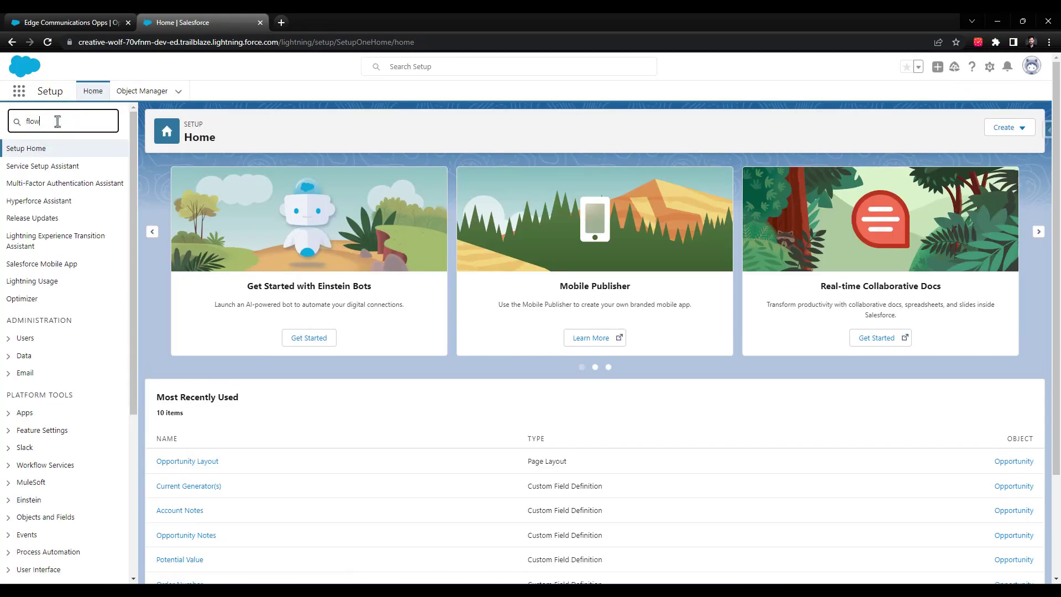
click(35, 287)
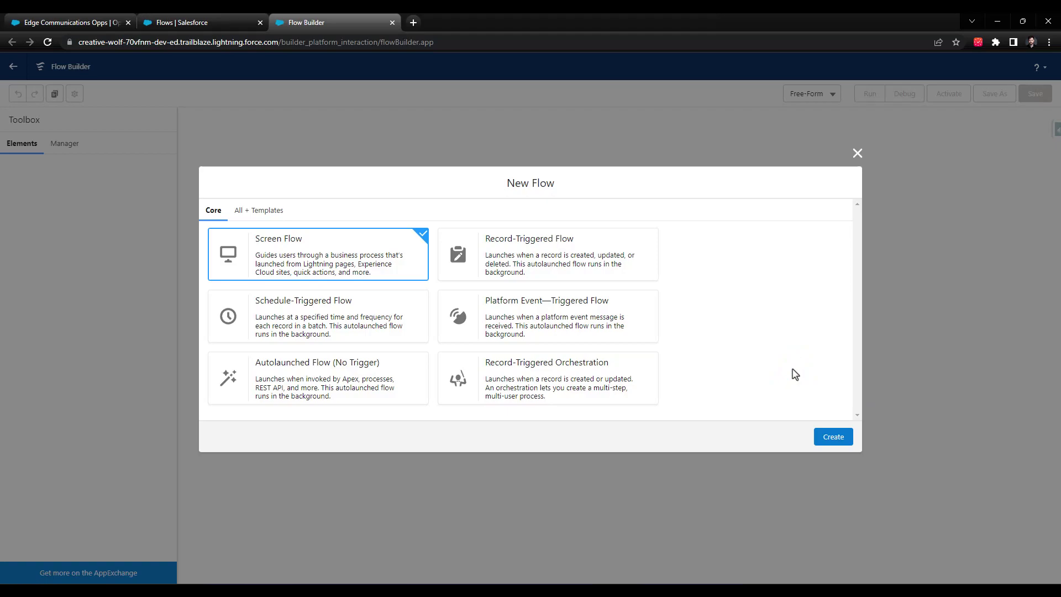
Step: Start a new flow and choose the Record-Triggered Flow type
click(742, 316)
click(755, 291)
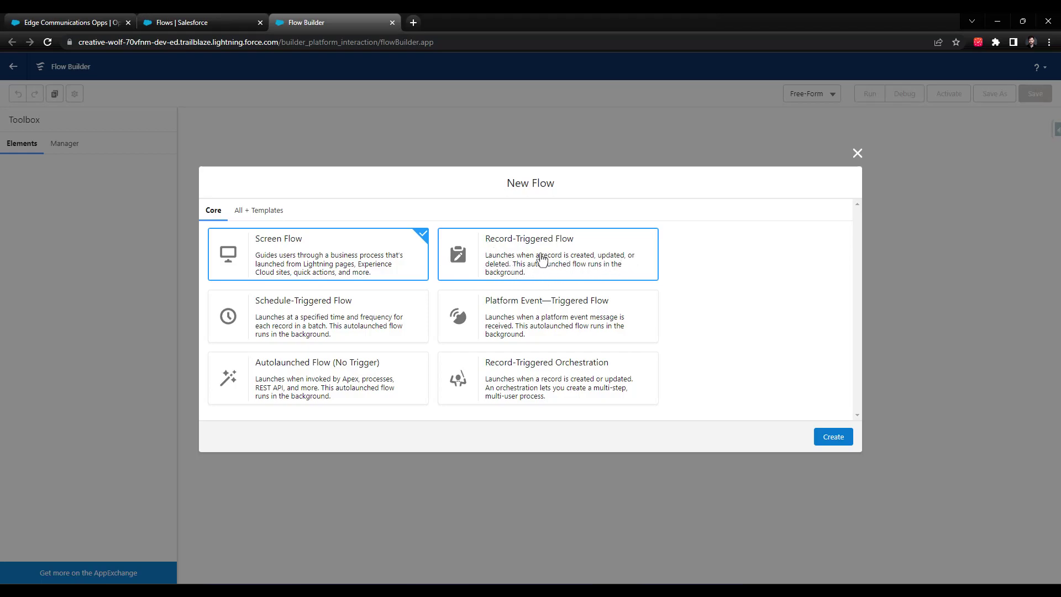
click(506, 246)
Step: Create the record-triggered flow with Opportunity as its object, triggering when a record is created
click(834, 448)
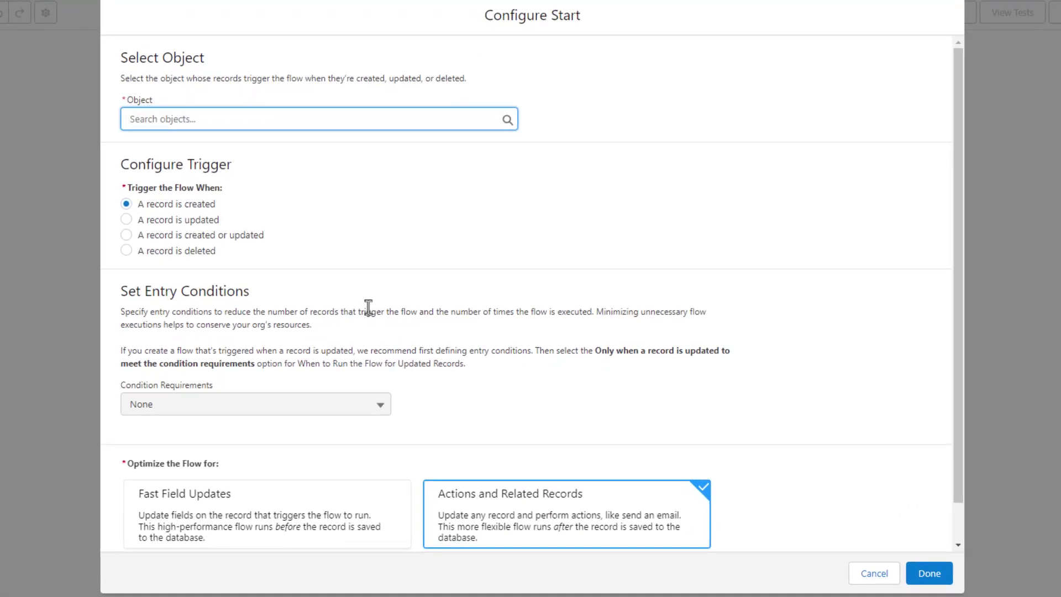
text(Oppor)
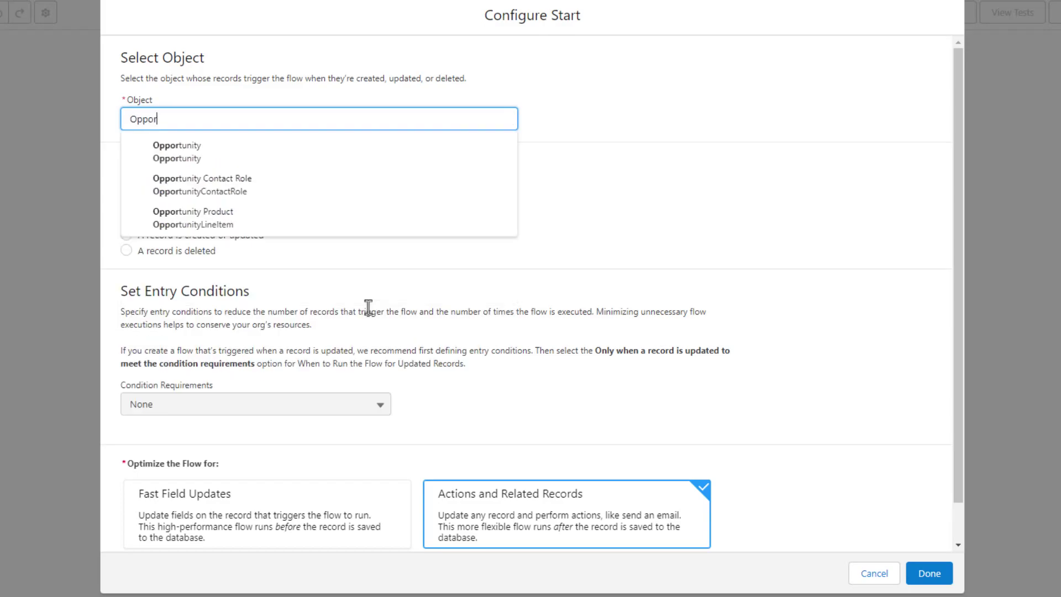
click(221, 152)
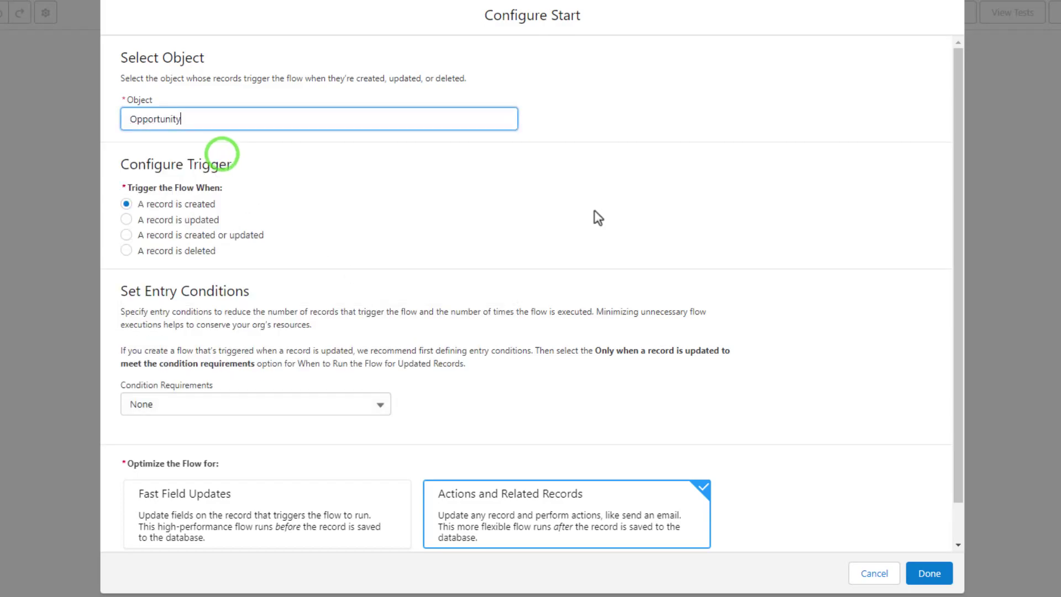
click(594, 210)
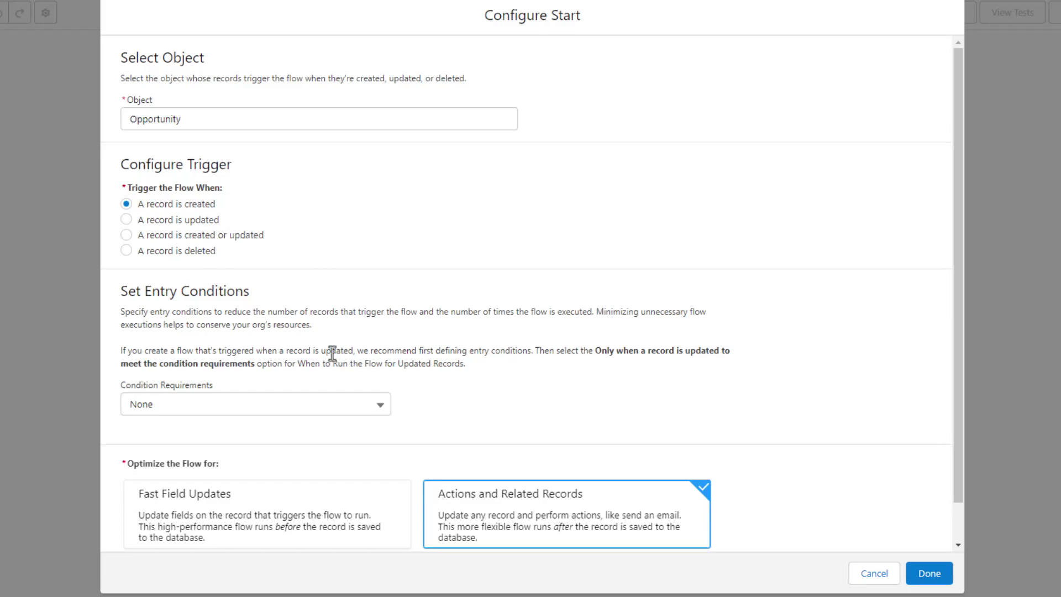
scroll(382, 276, down, 1)
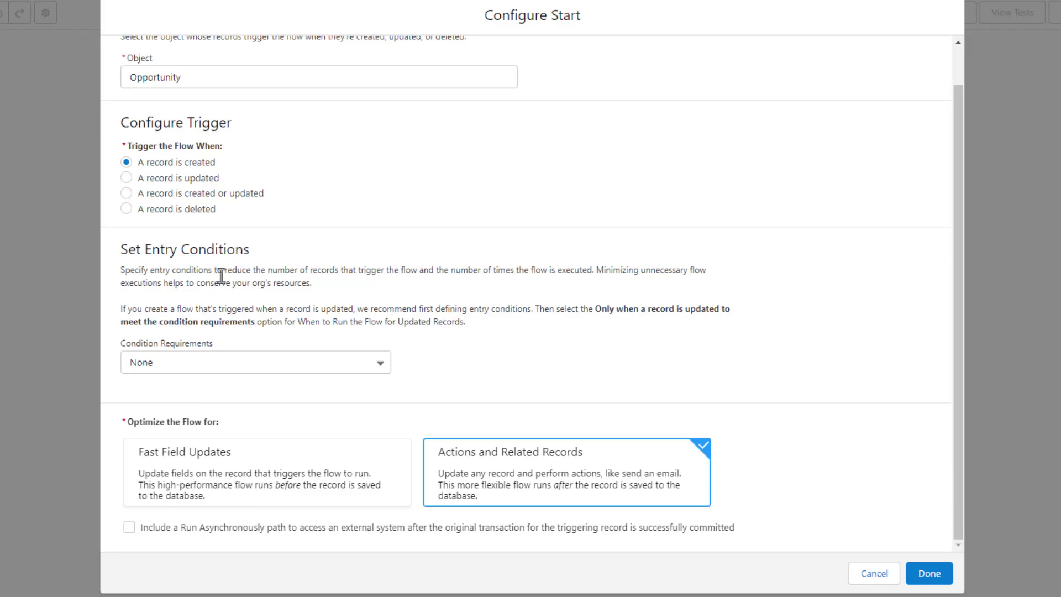
Step: Confirm the start settings and save the flow as 'Opportunity - Populate Note Fields' with matching API name
click(933, 573)
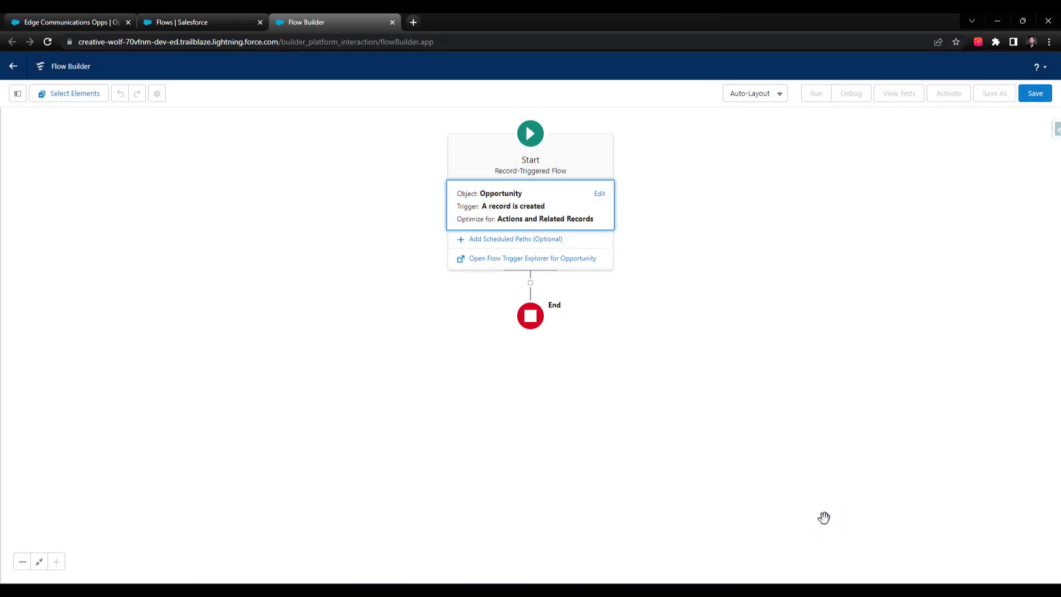
click(1035, 93)
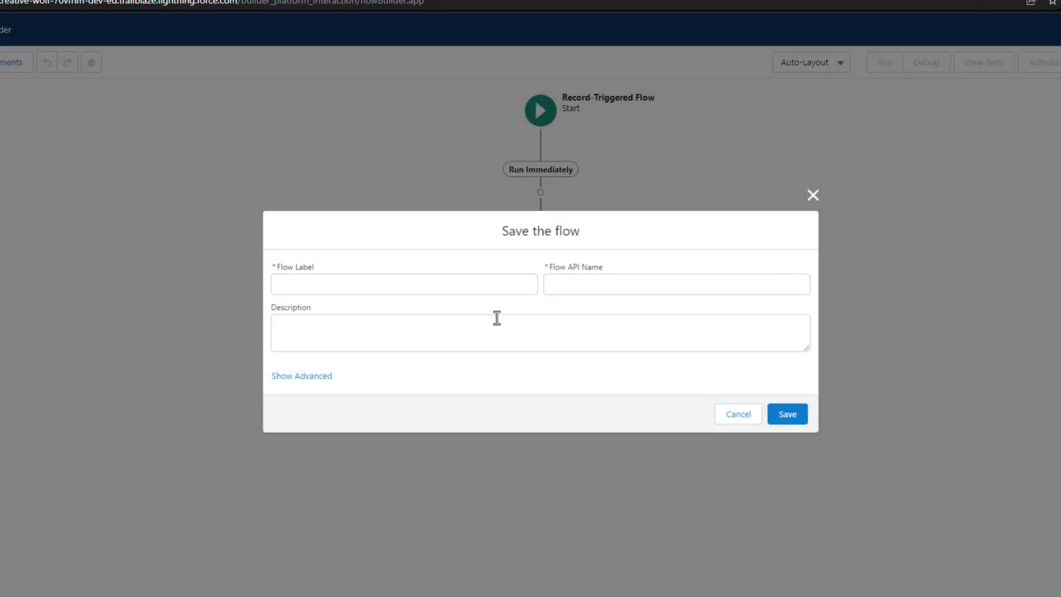
click(407, 281)
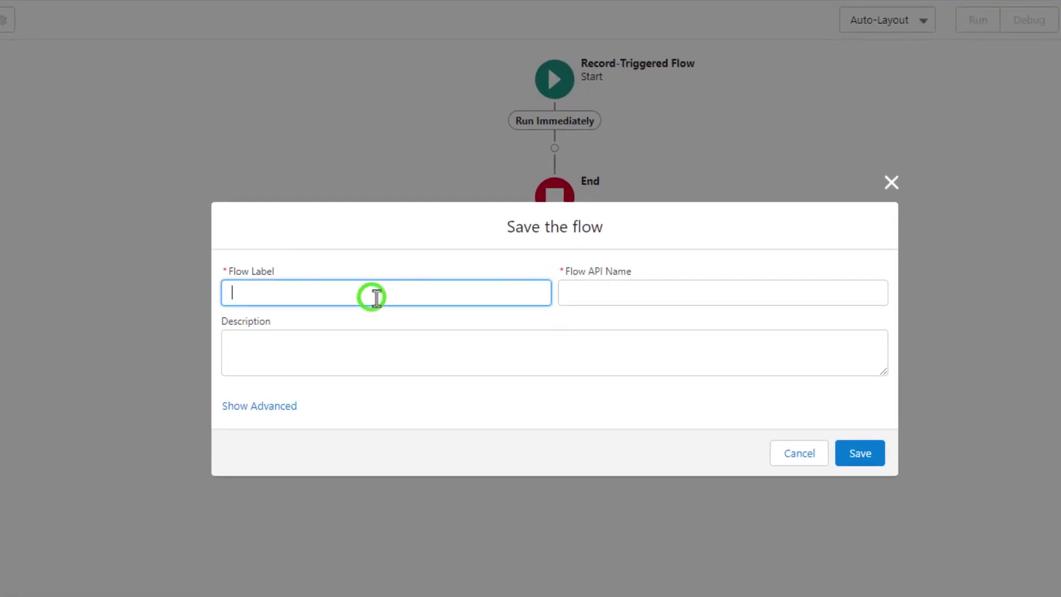
text(Opportunity - Populate Notes)
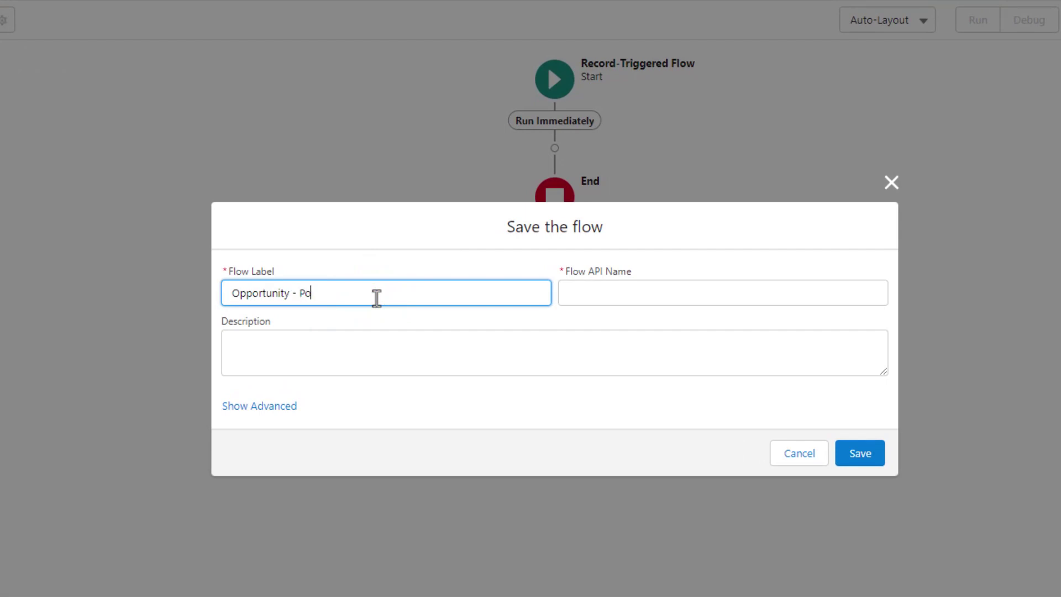
text( Fields)
key(Tab)
click(376, 298)
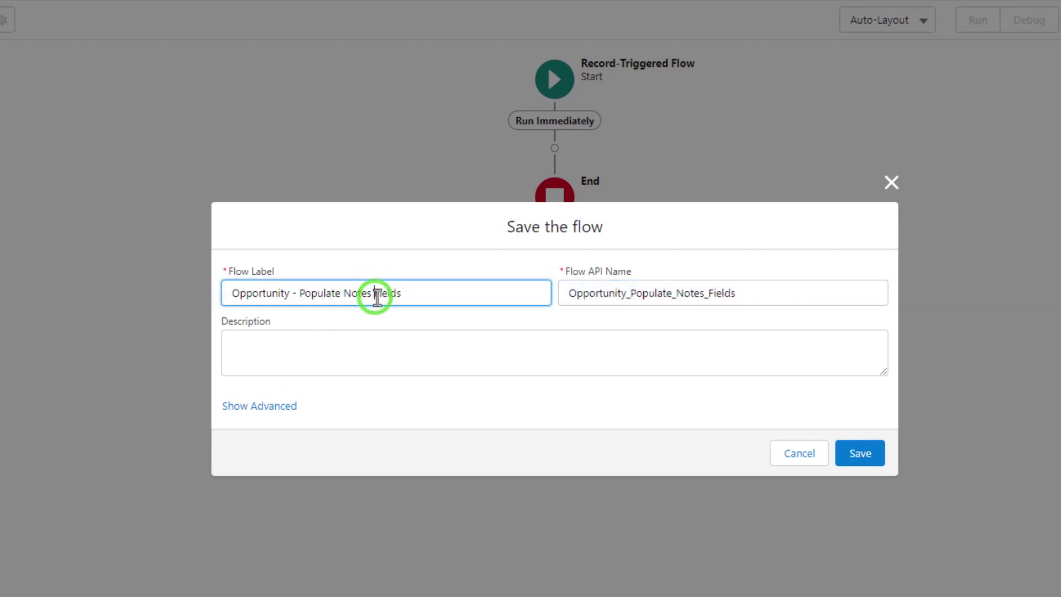
key(BackSpace)
click(698, 291)
key(BackSpace)
click(704, 259)
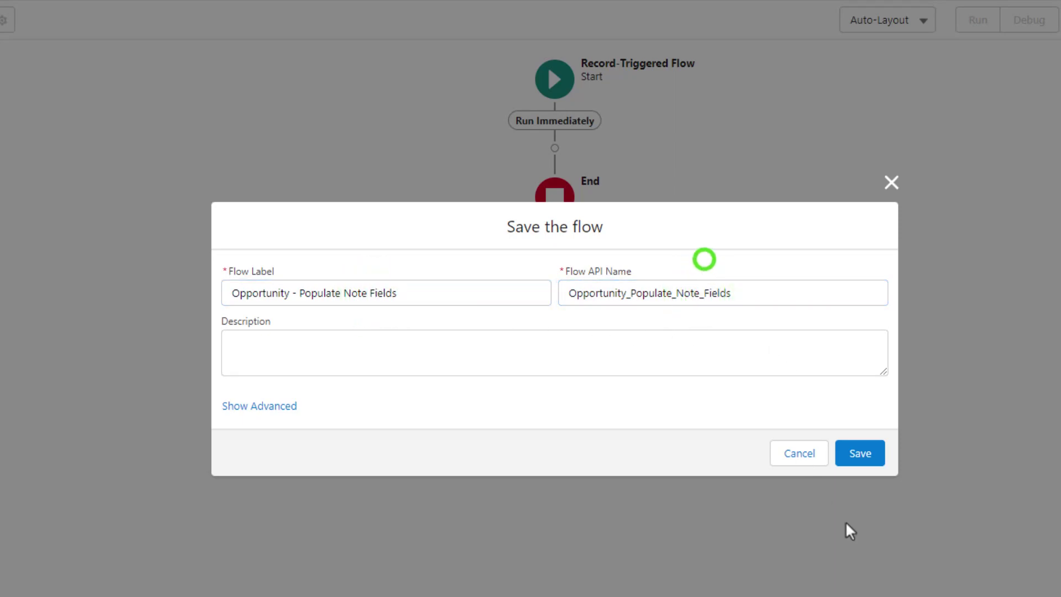
click(856, 460)
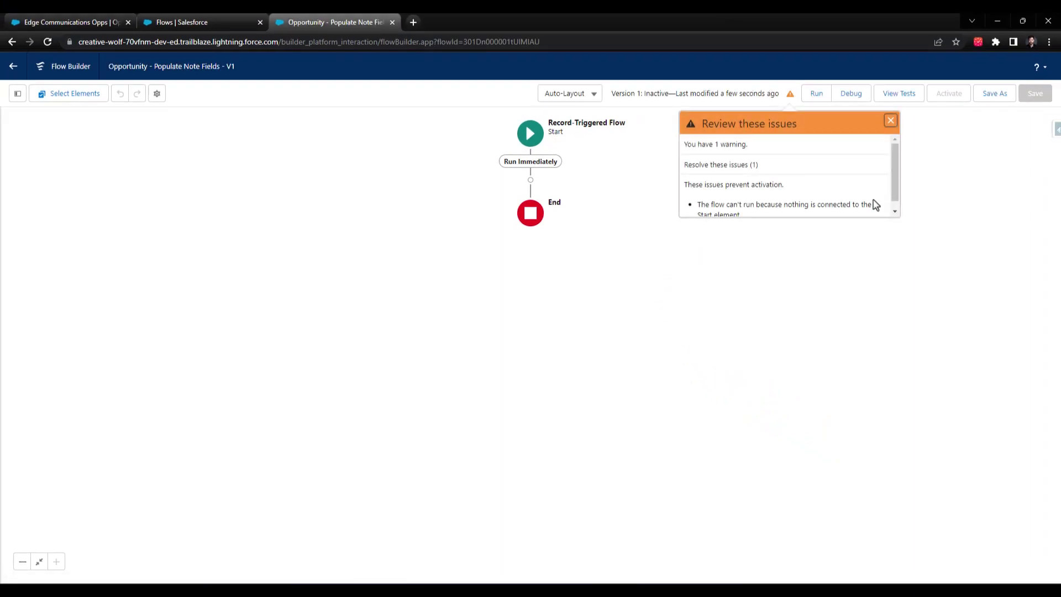
Step: Dismiss the activation warnings and reposition the flow diagram on the canvas
click(892, 118)
drag(723, 225, 712, 276)
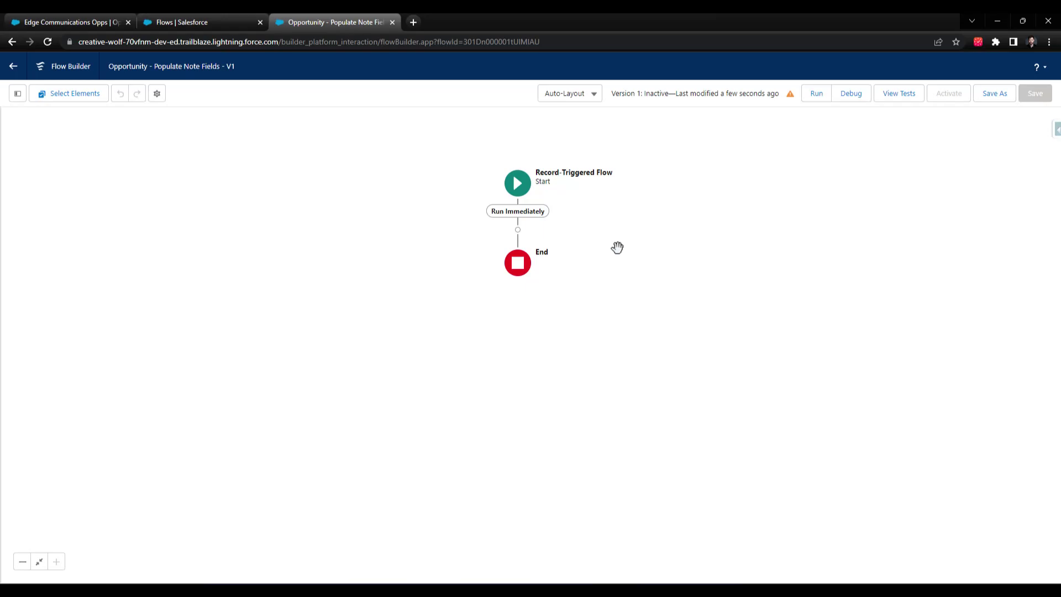
Step: Add a Get Records element labelled 'Get Any Related Opportunity' retrieving Opportunity records
click(518, 230)
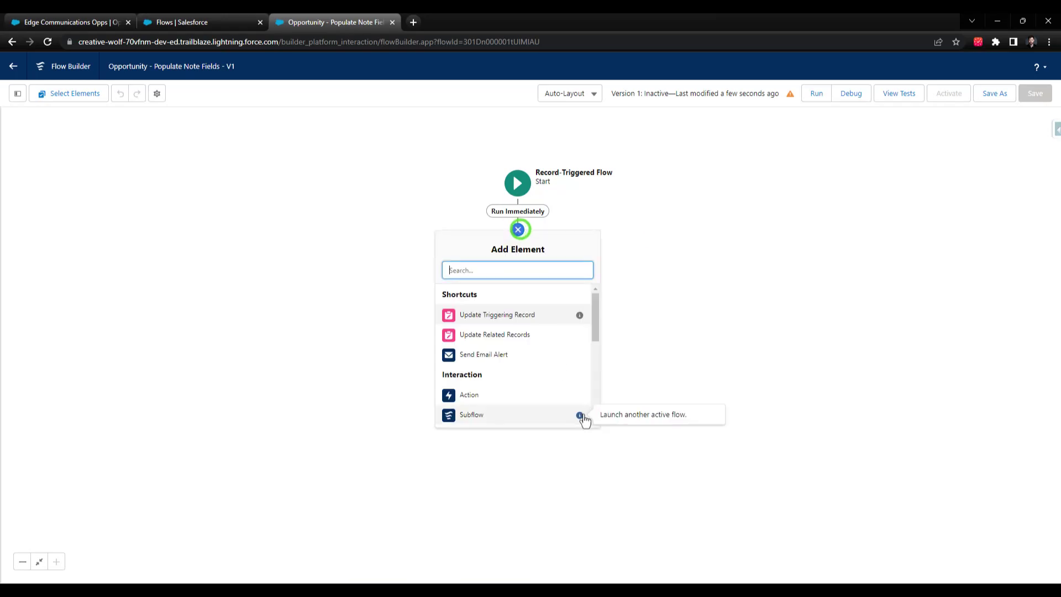
text(Get)
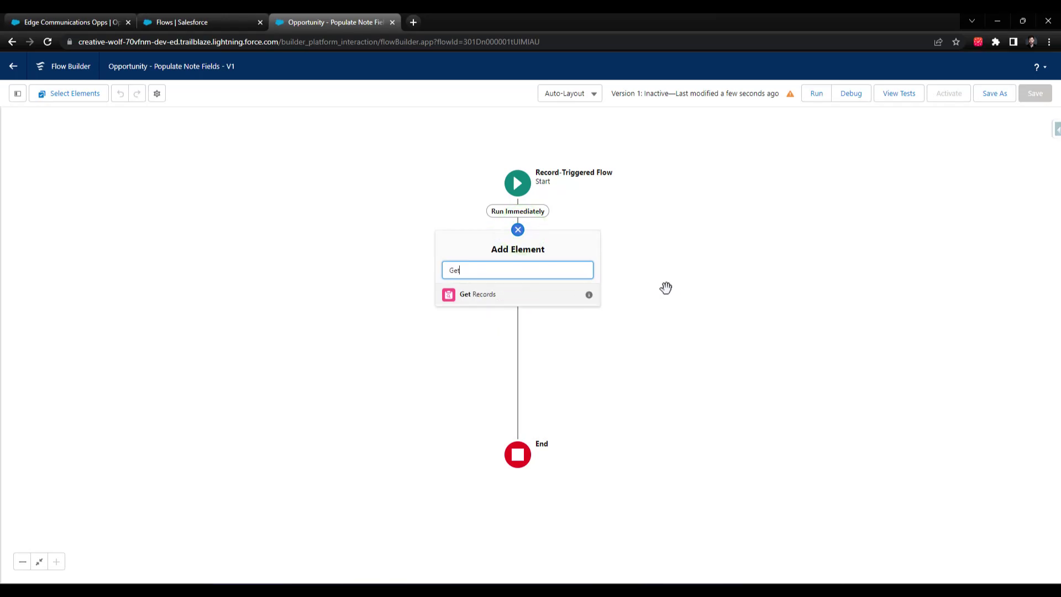
click(536, 295)
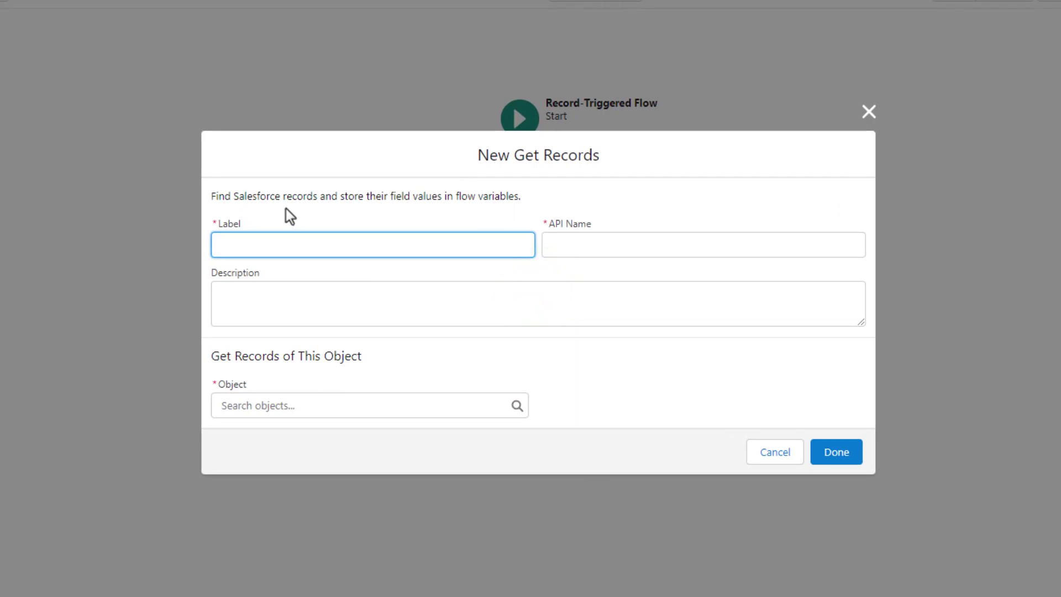
text(Get Any Related Opport)
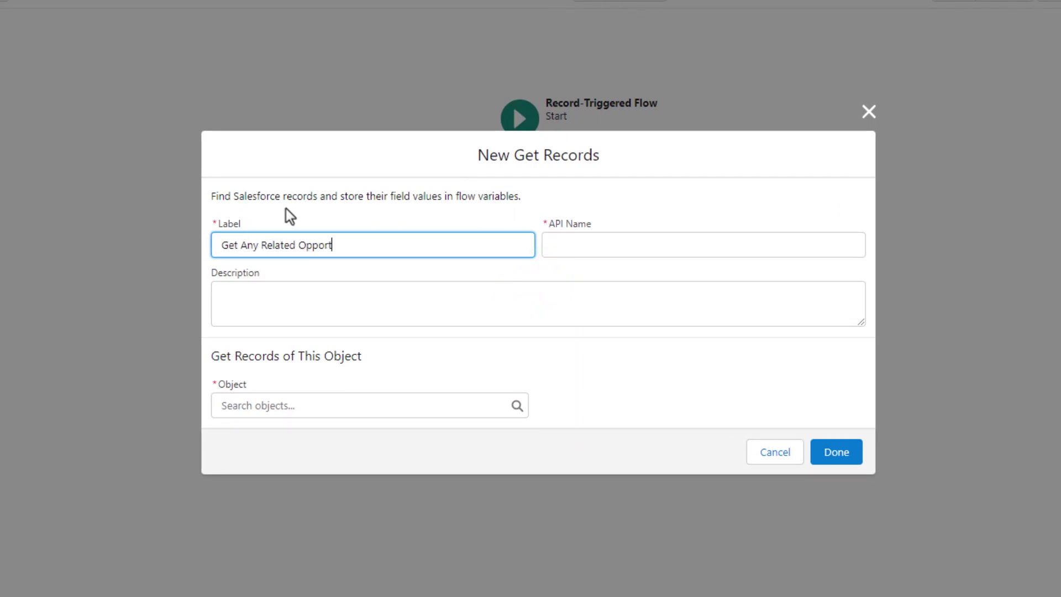
text(unity)
key(Tab)
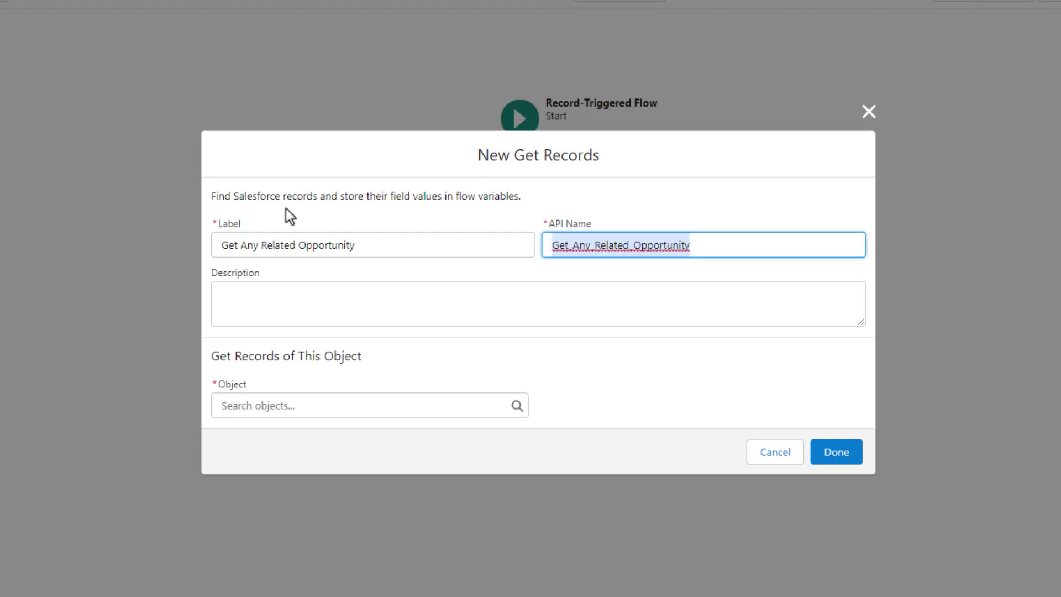
click(422, 357)
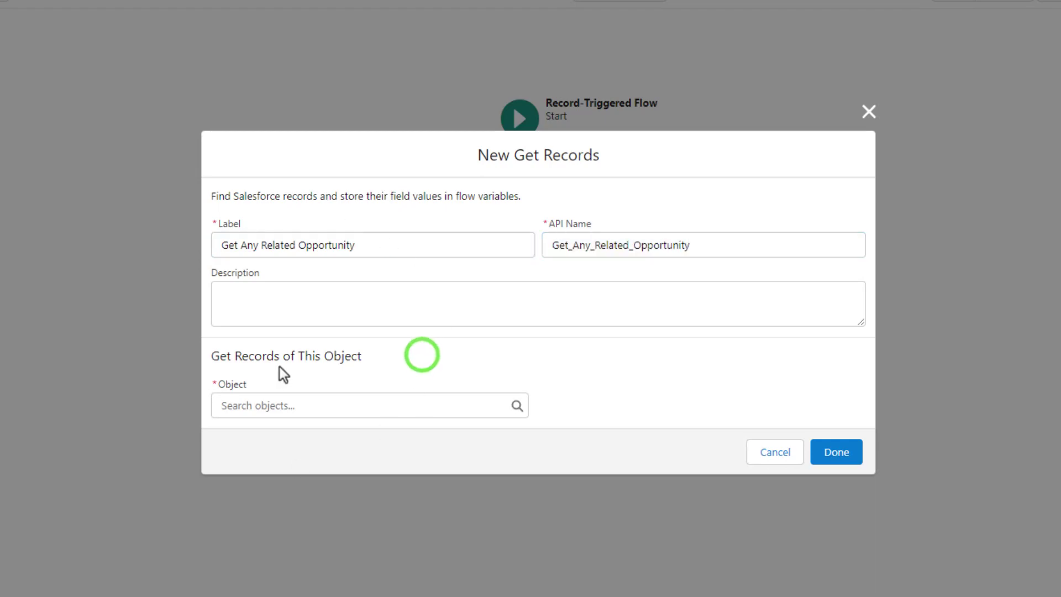
click(279, 412)
text(opp)
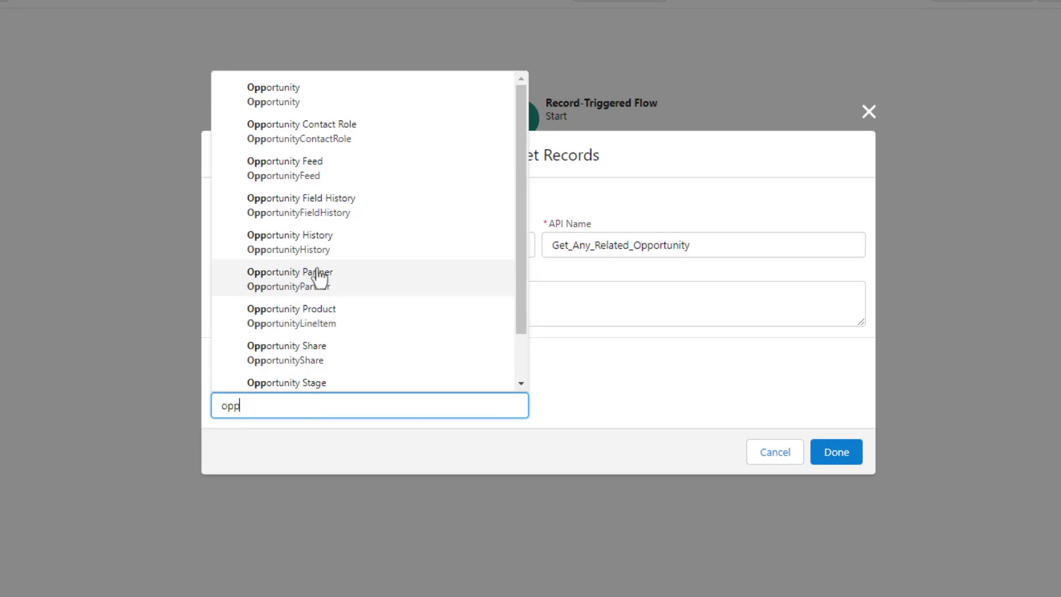
click(284, 94)
click(683, 290)
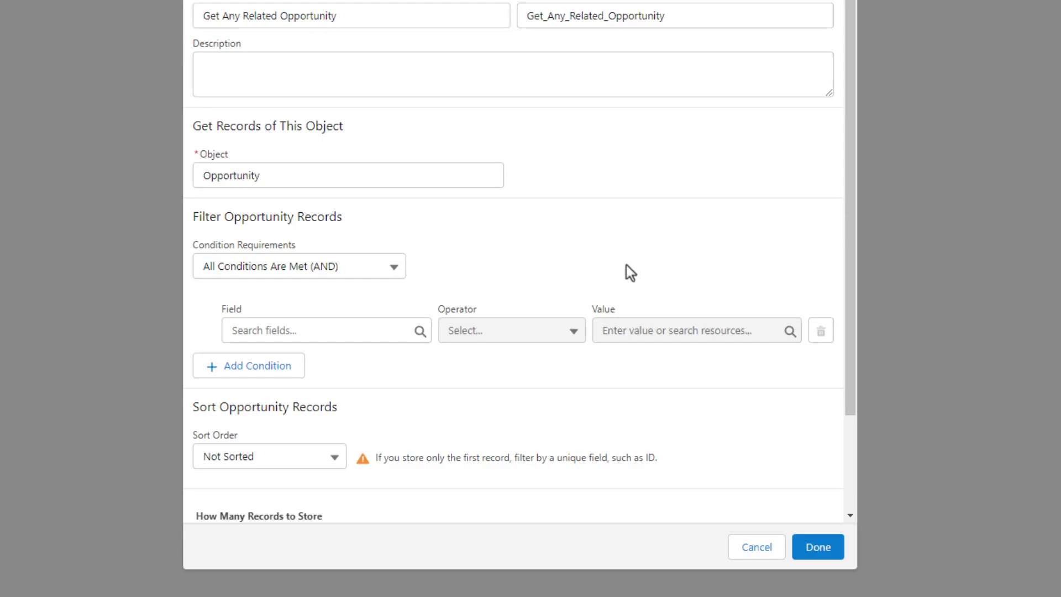
Step: Filter the records with condition AccountId Equals $Record > Account ID
click(605, 194)
click(347, 323)
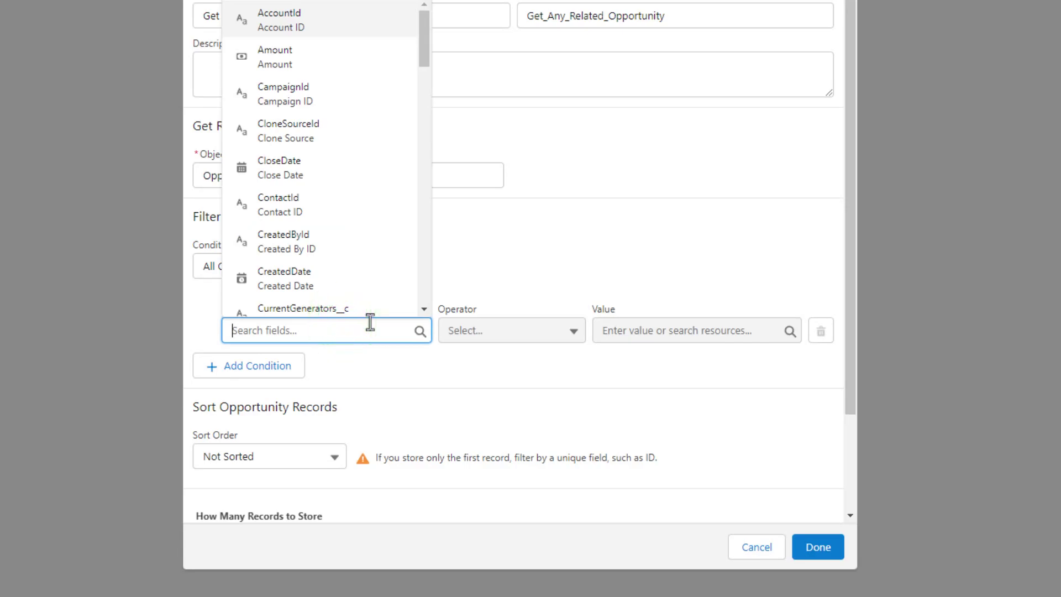
click(358, 32)
click(646, 332)
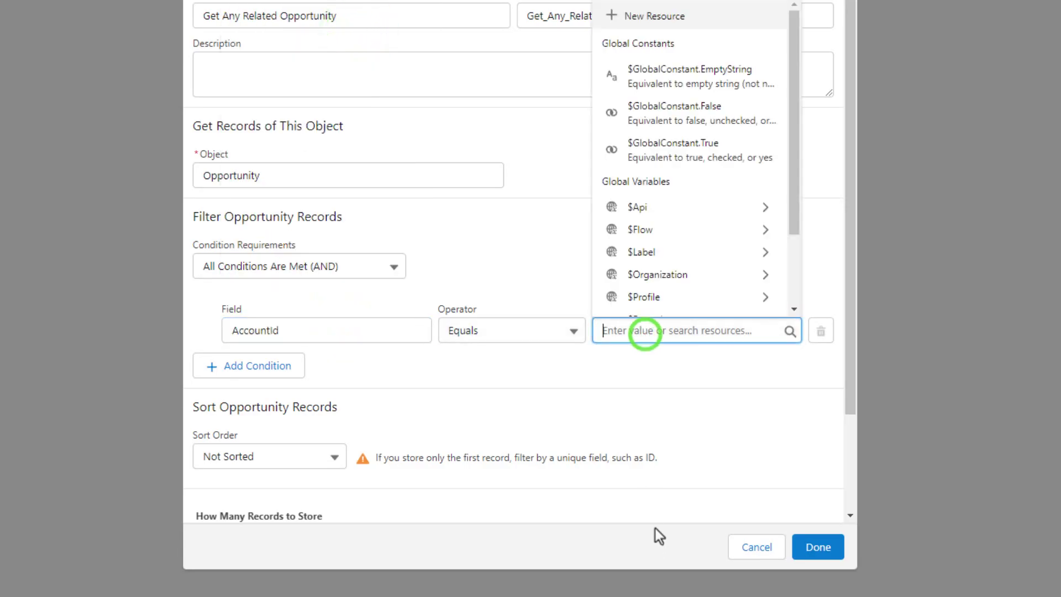
scroll(691, 205, down, 2)
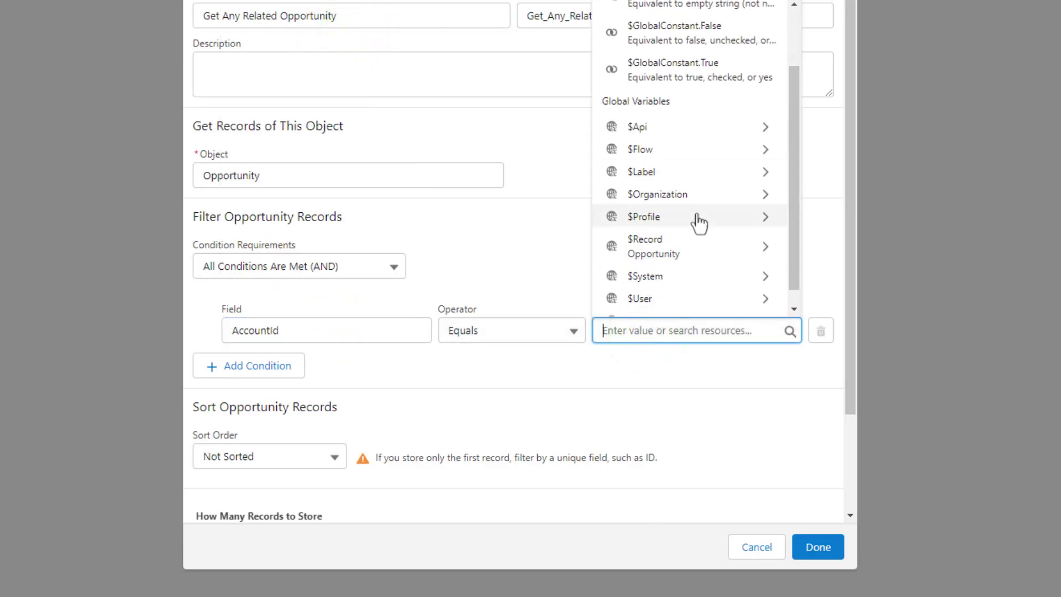
click(658, 253)
scroll(699, 160, down, 3)
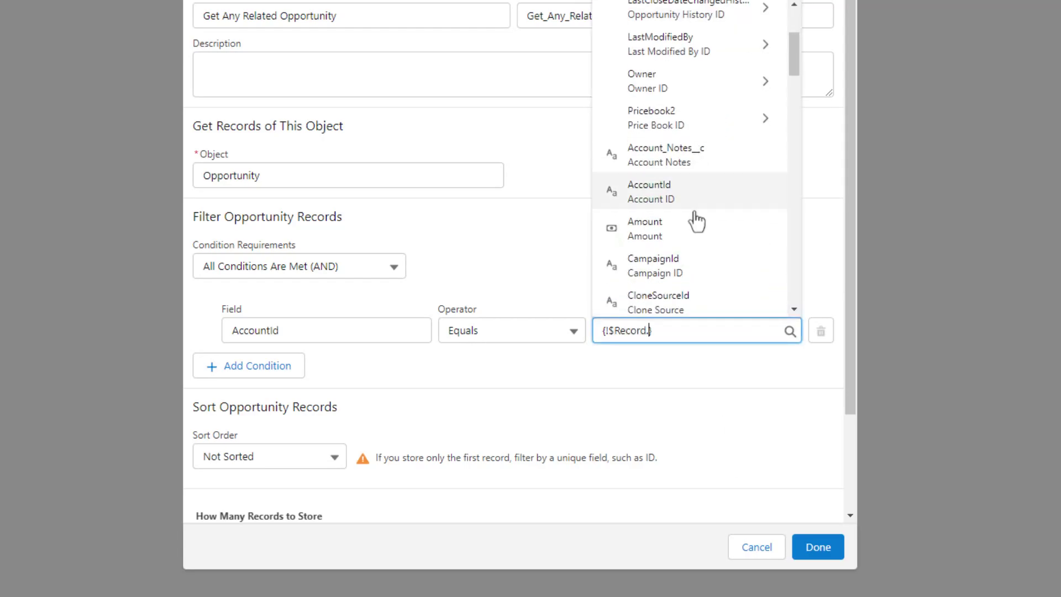
click(681, 199)
click(642, 268)
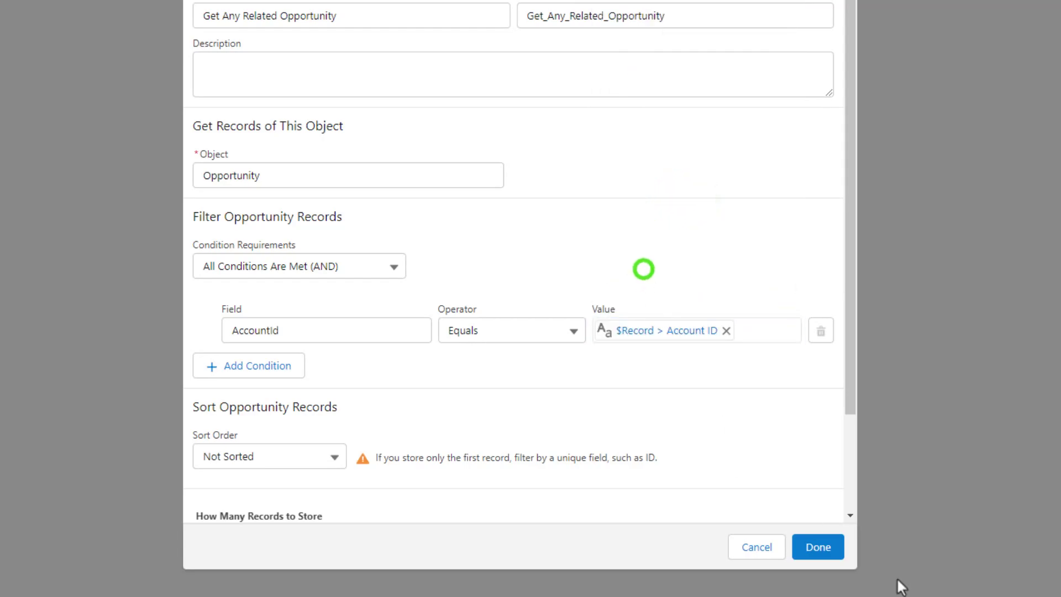
scroll(657, 415, down, 2)
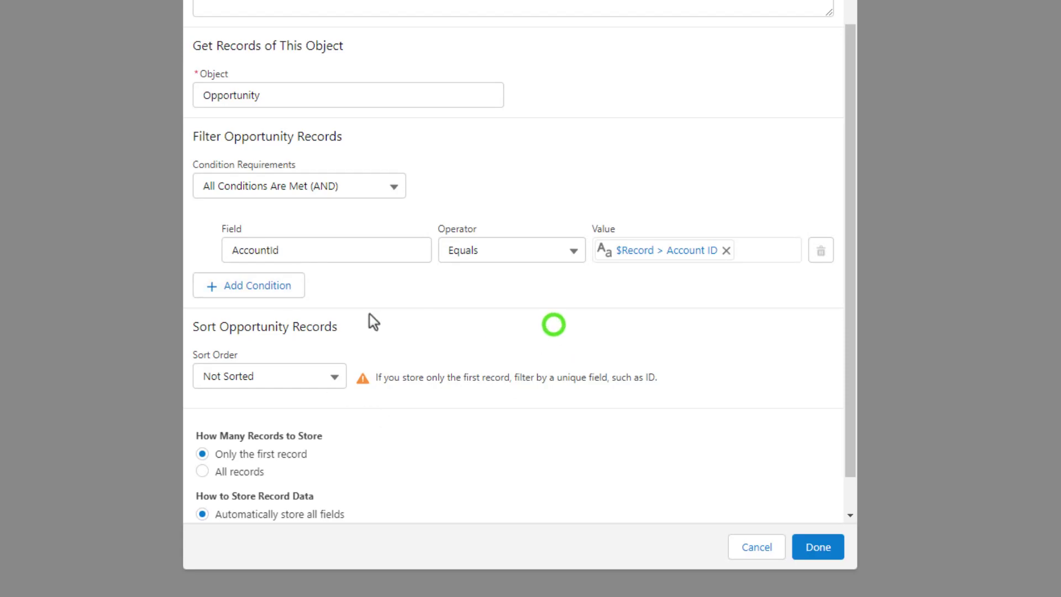
scroll(644, 337, down, 1)
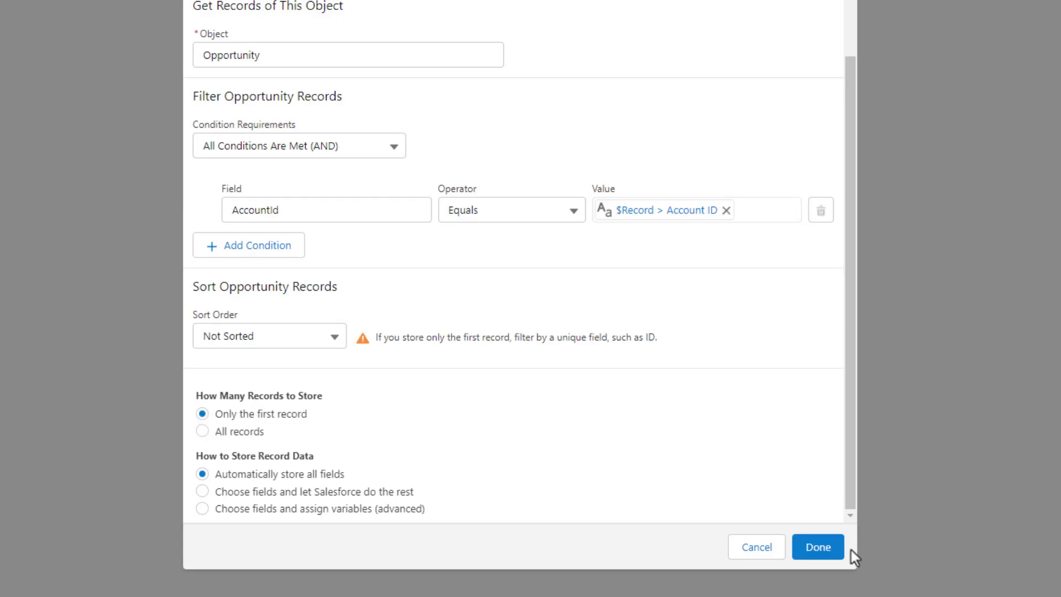
Step: Save Get Records and add an Assignment labelled 'Update Current Opportunity' after it
click(818, 546)
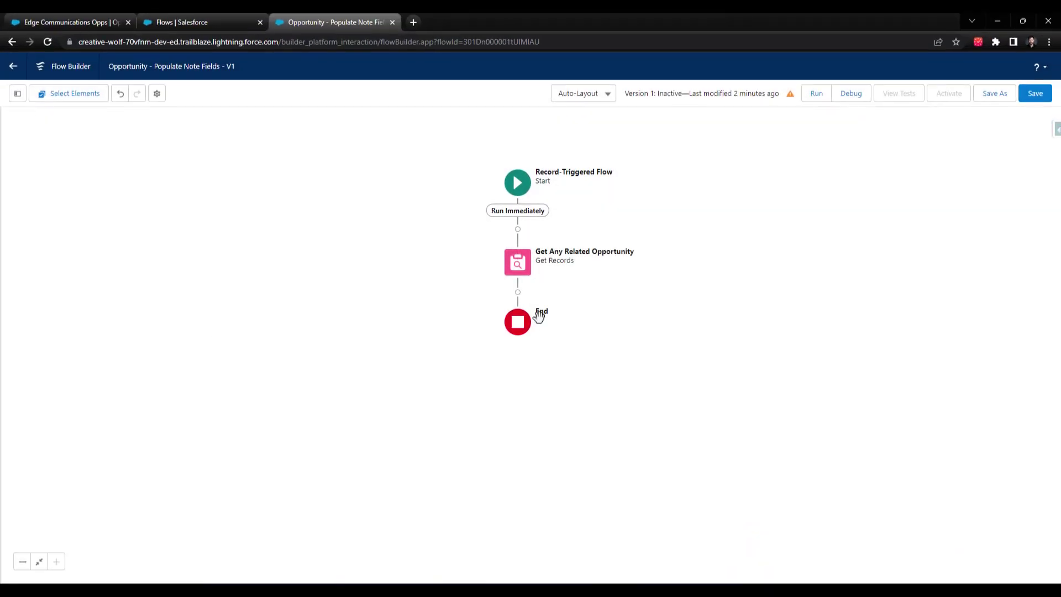
click(516, 292)
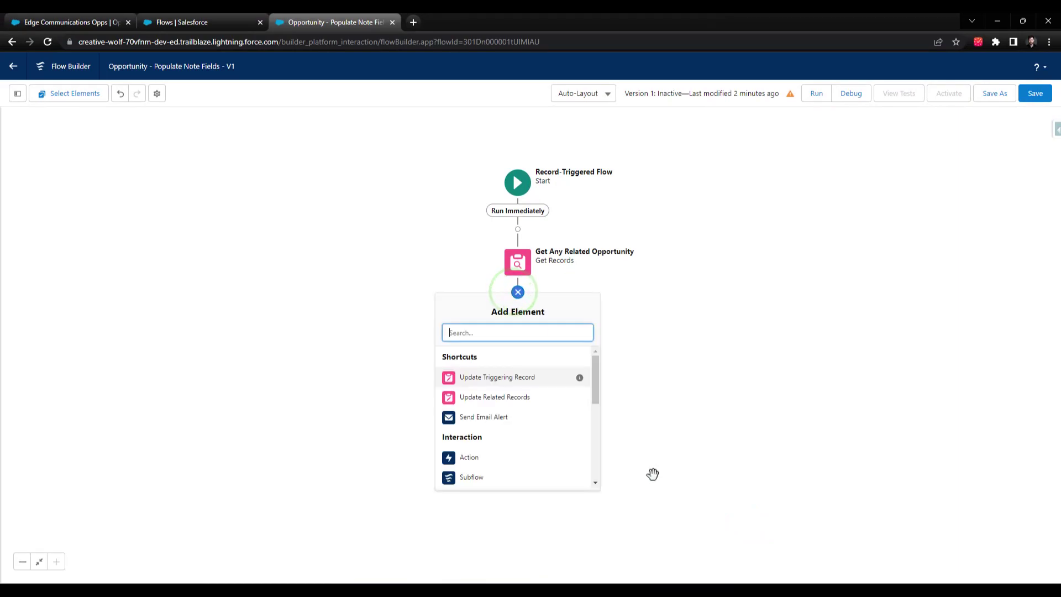
scroll(525, 423, down, 2)
scroll(497, 387, down, 1)
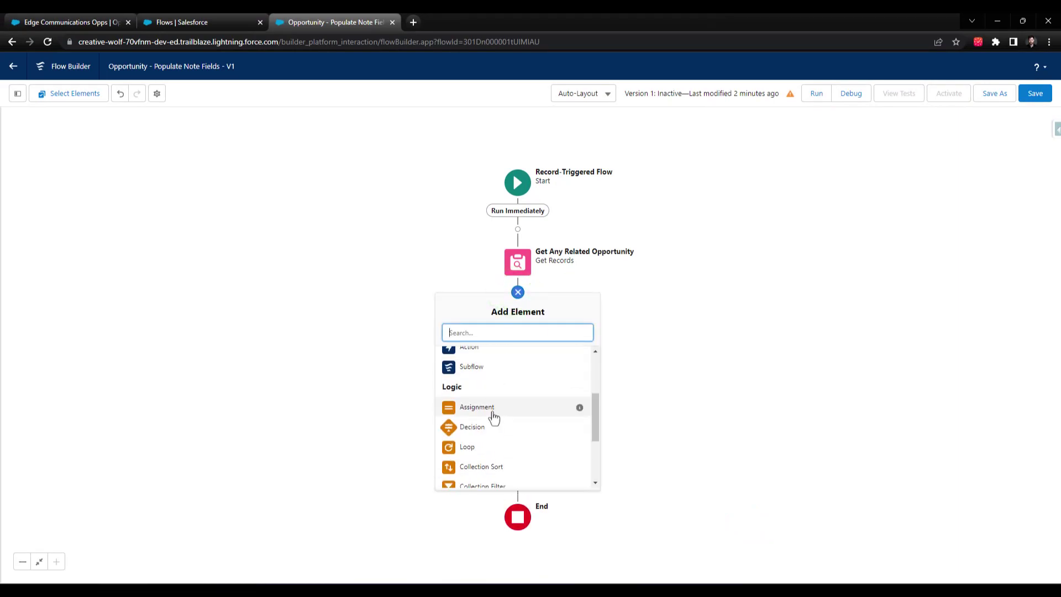
click(491, 412)
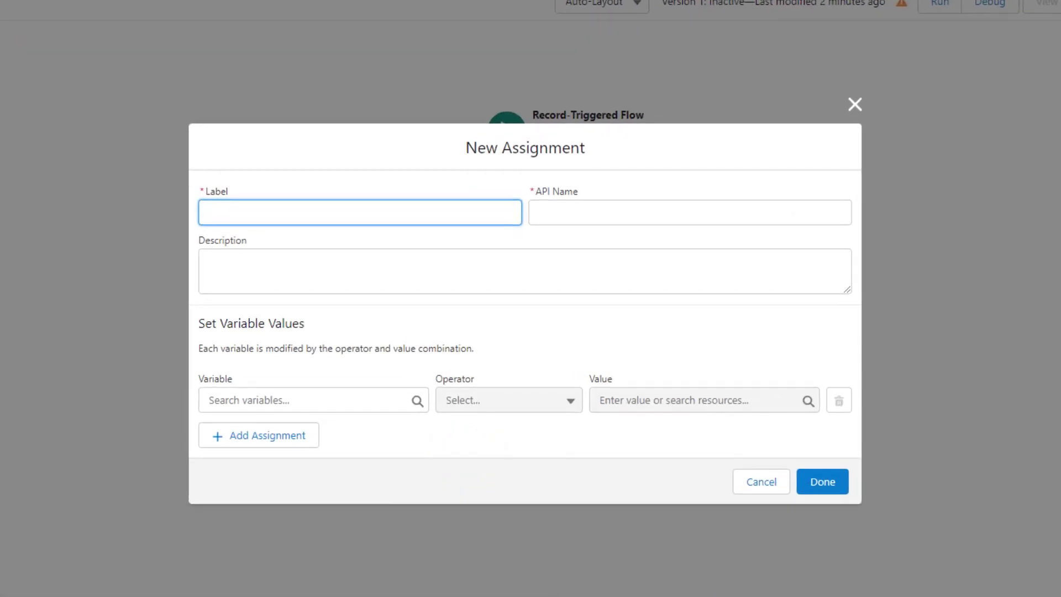
text(Update Current Opportunity)
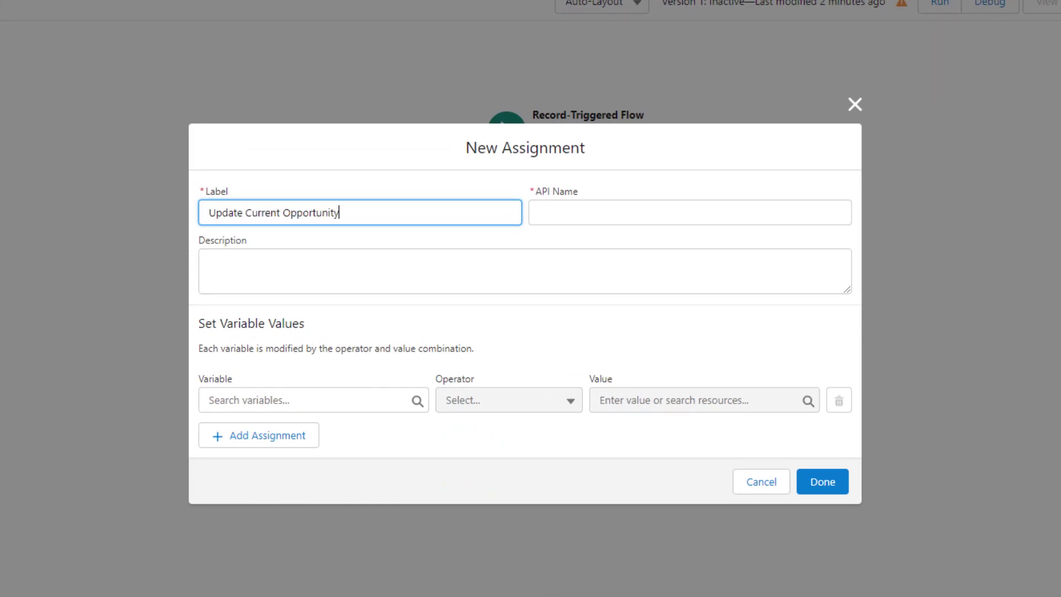
key(Tab)
click(535, 334)
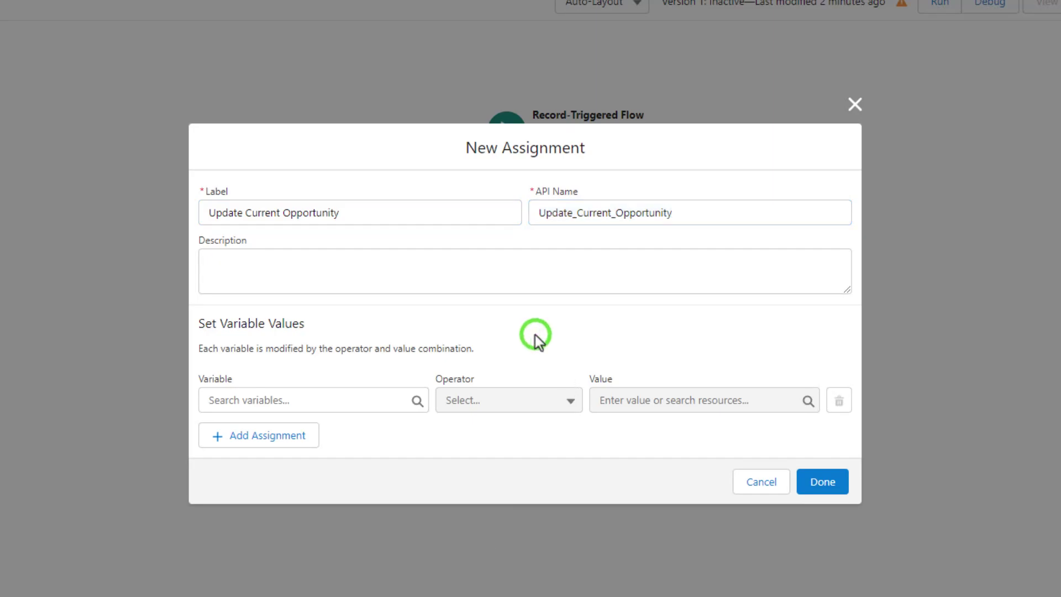
Step: Set $Record > Opportunity Notes equal to Get_Any_Related_Opportunity's Opportunity Notes field
click(367, 403)
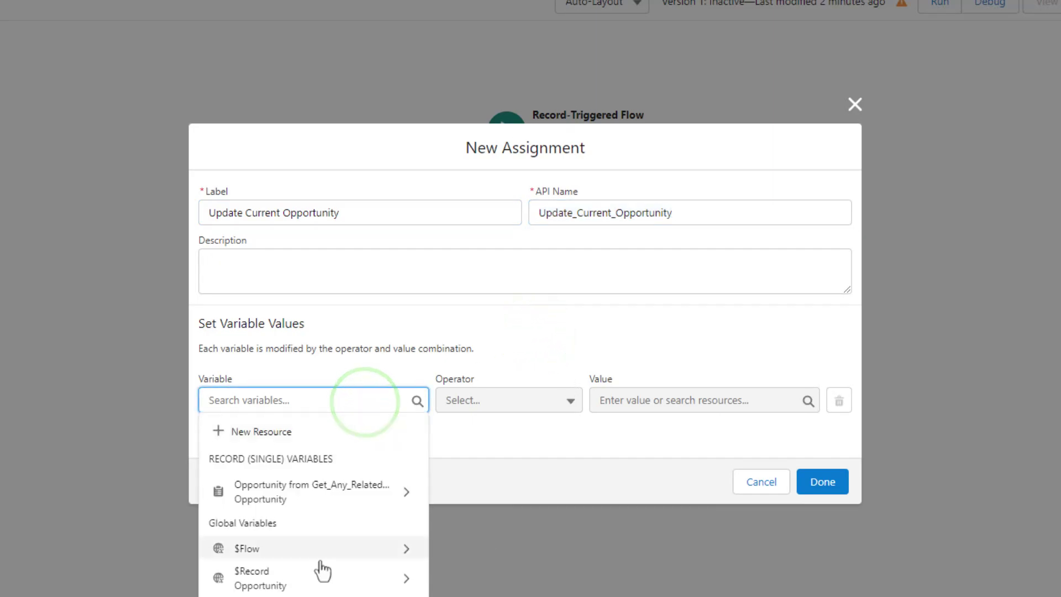
click(307, 581)
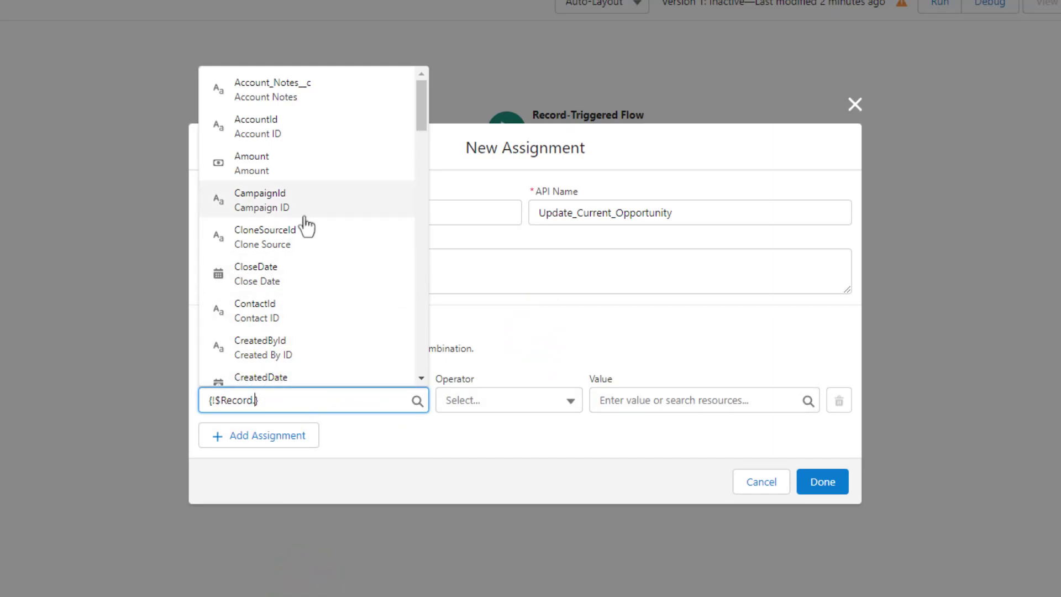
scroll(303, 225, down, 5)
scroll(331, 243, down, 10)
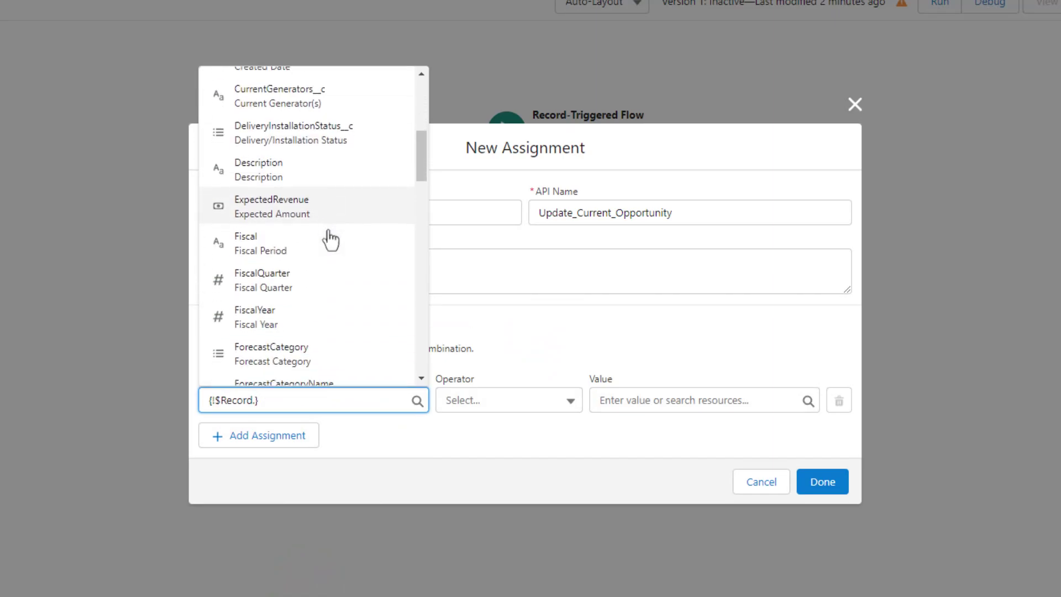
scroll(318, 172, down, 9)
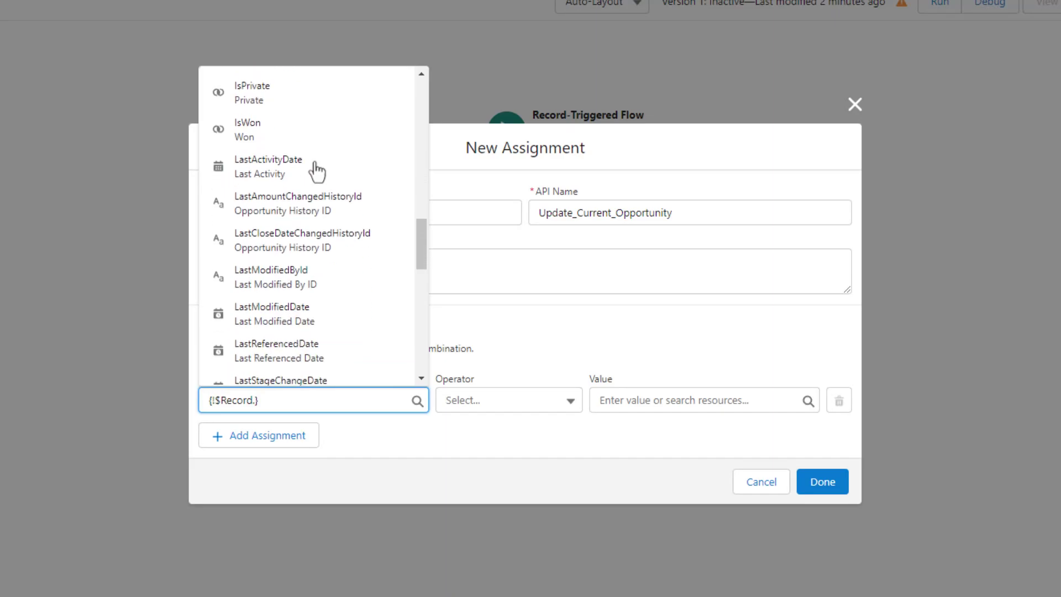
click(330, 220)
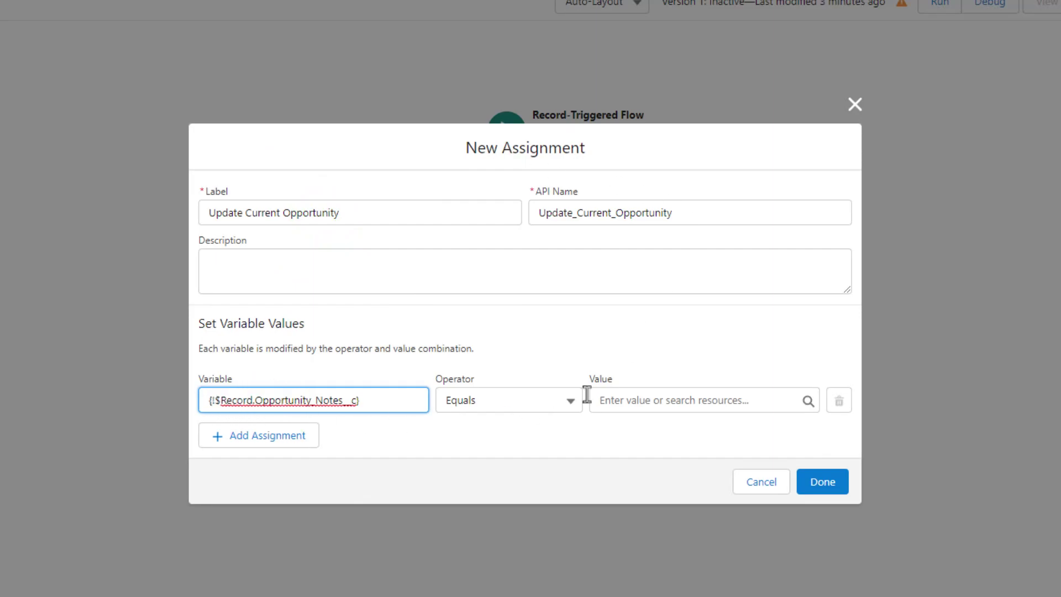
click(679, 400)
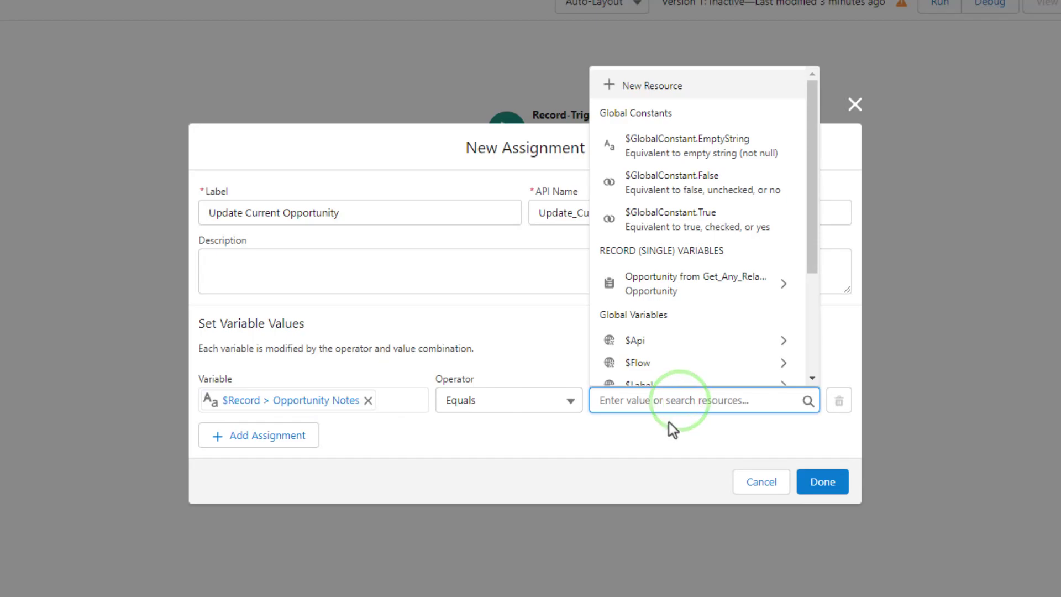
click(684, 292)
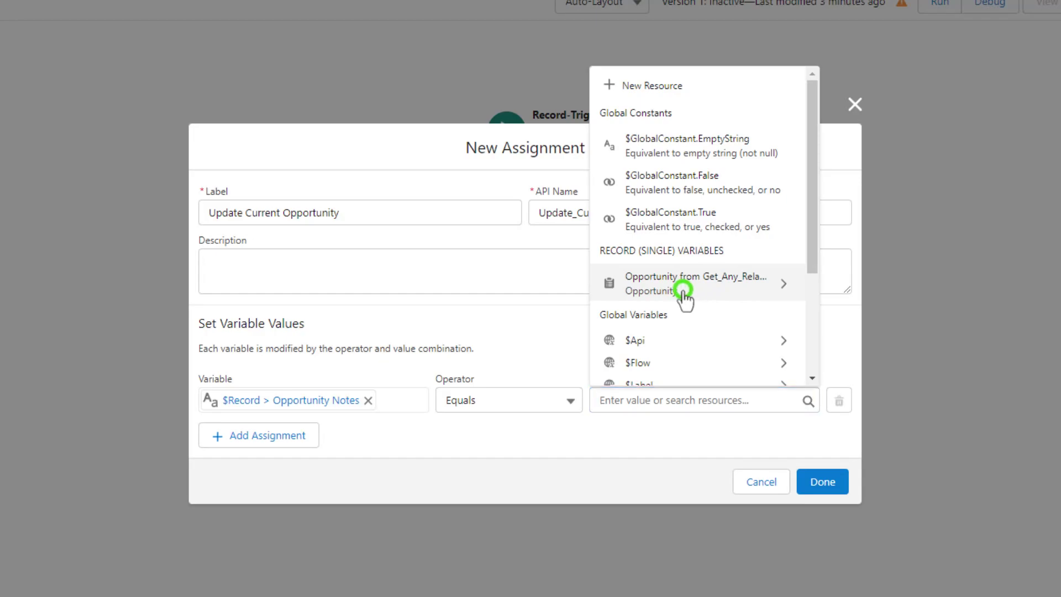
scroll(692, 286, down, 12)
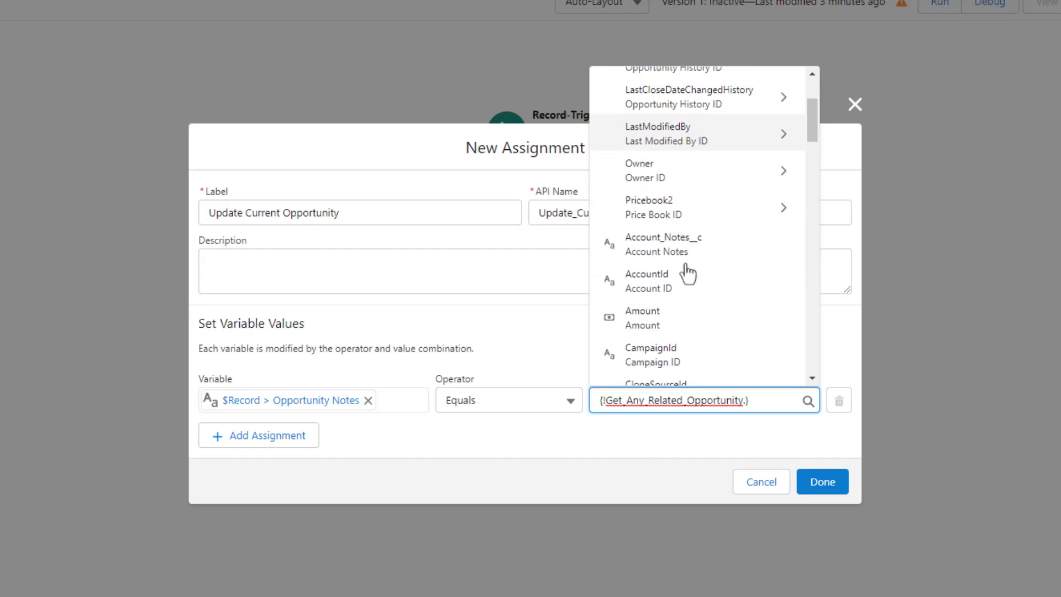
scroll(706, 308, down, 13)
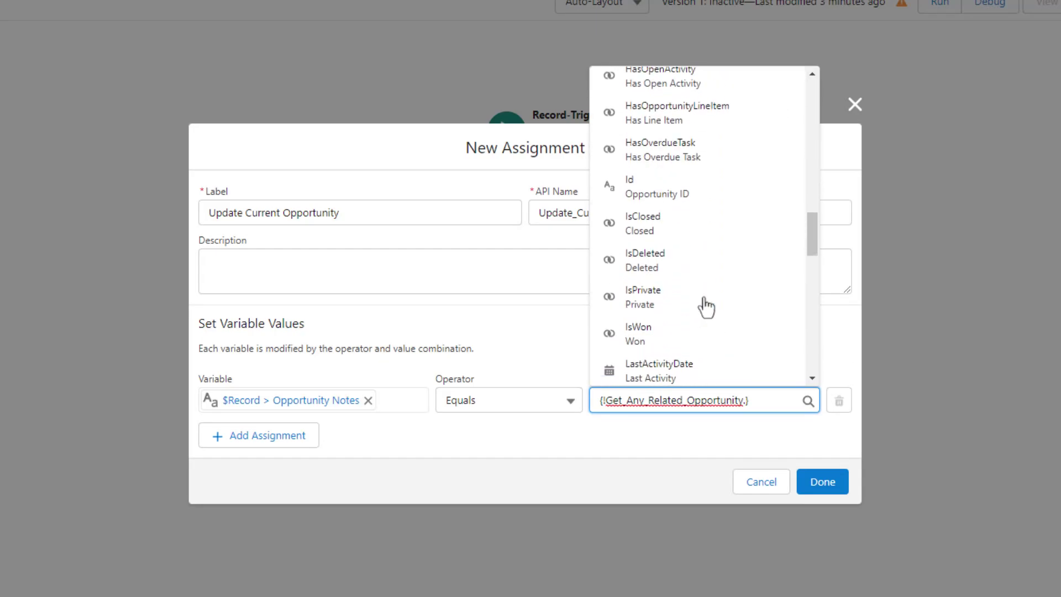
scroll(706, 310, down, 2)
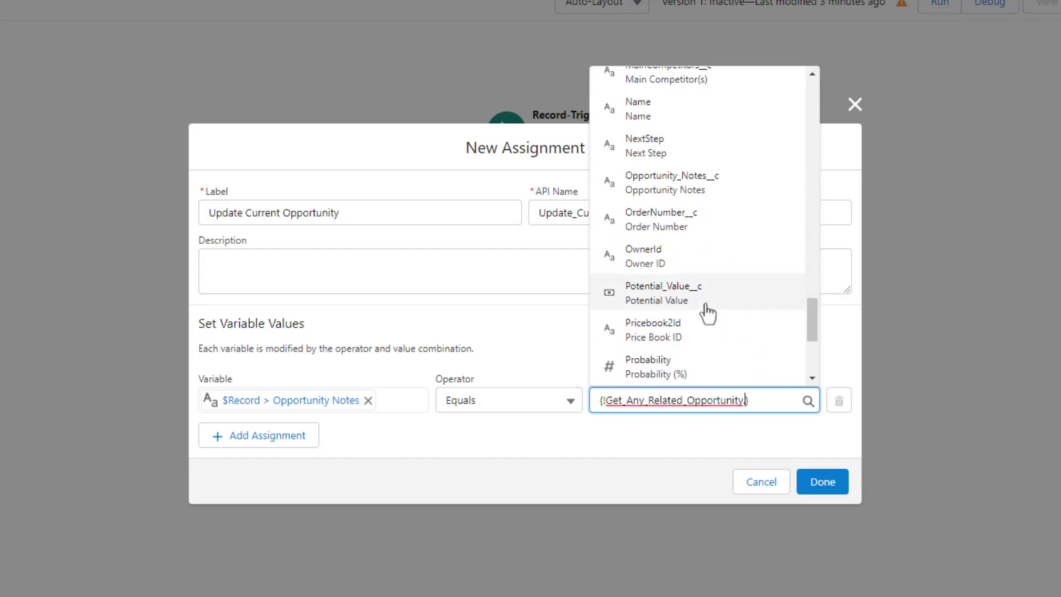
click(723, 191)
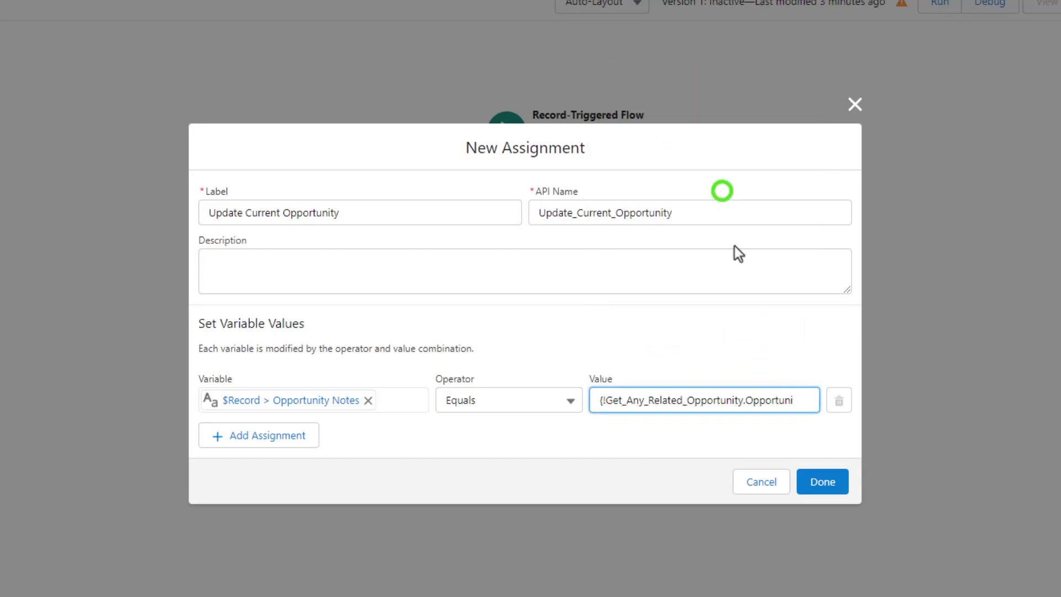
click(692, 337)
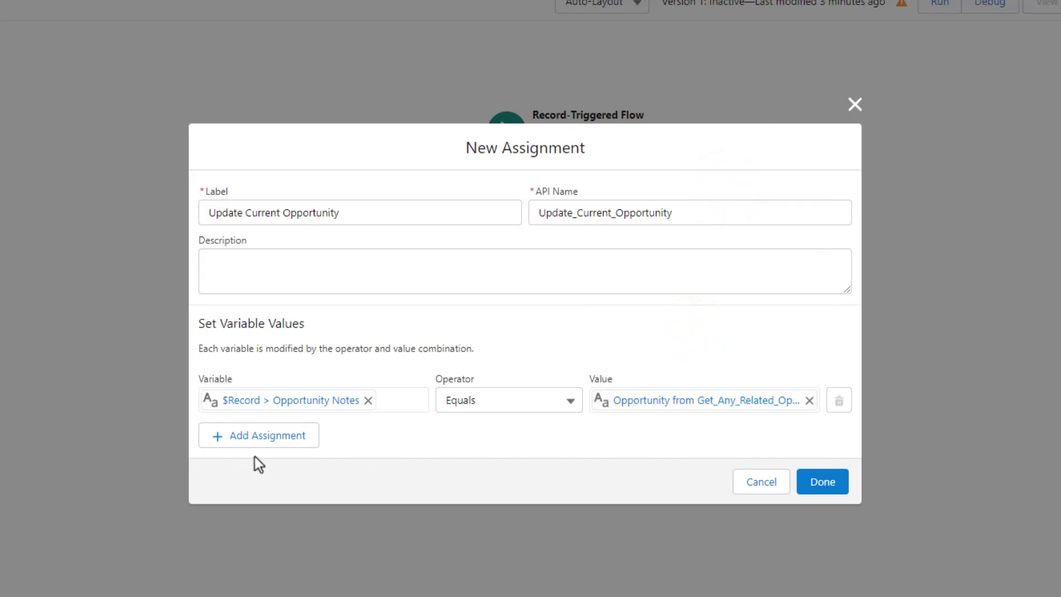
Step: Add a second assignment row for $Record > Account Notes with Equals, then focus its Value
click(262, 439)
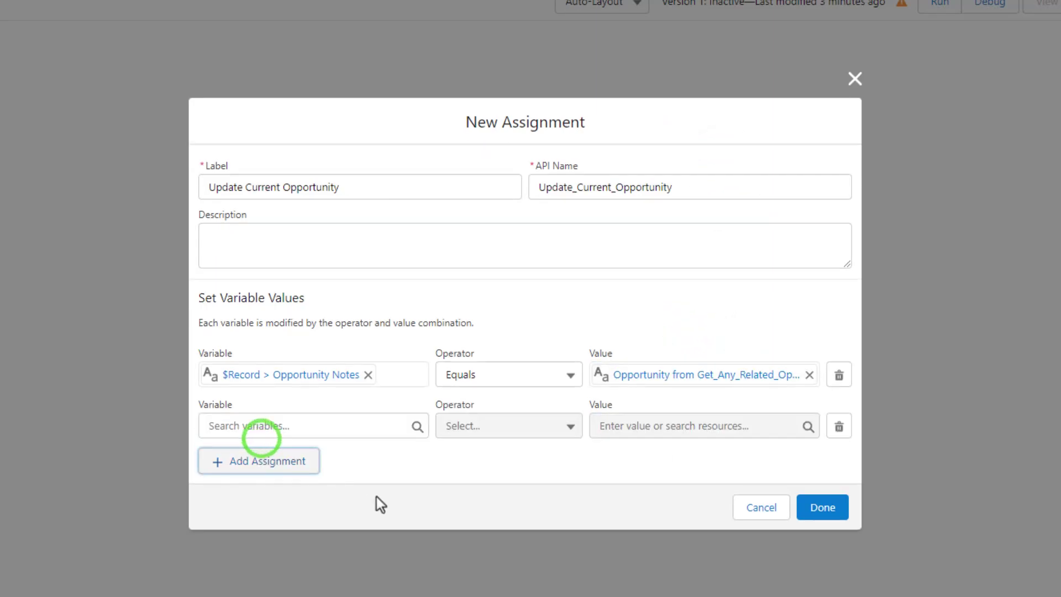
click(397, 470)
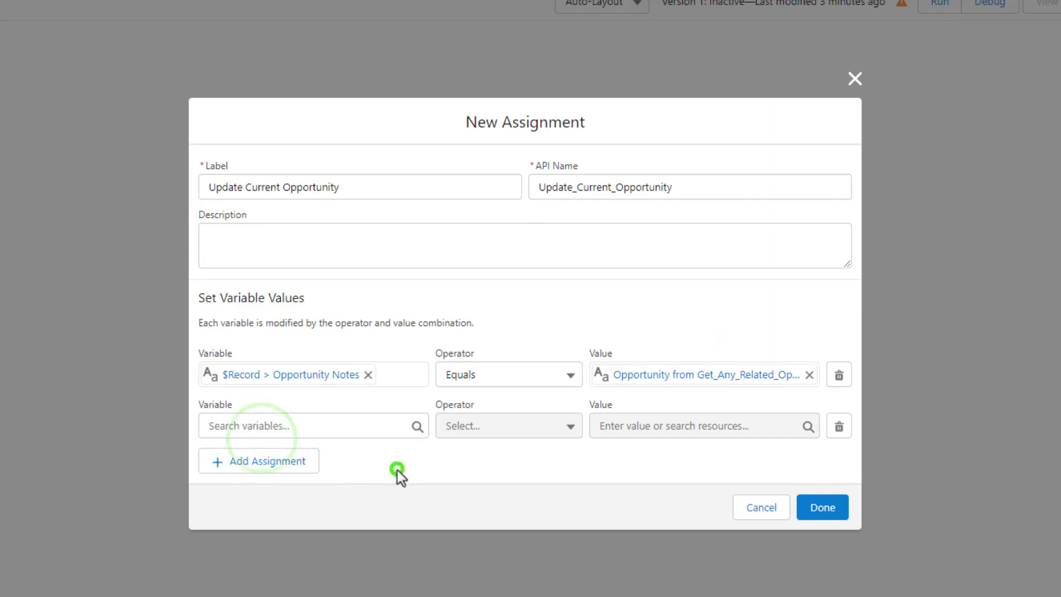
click(320, 431)
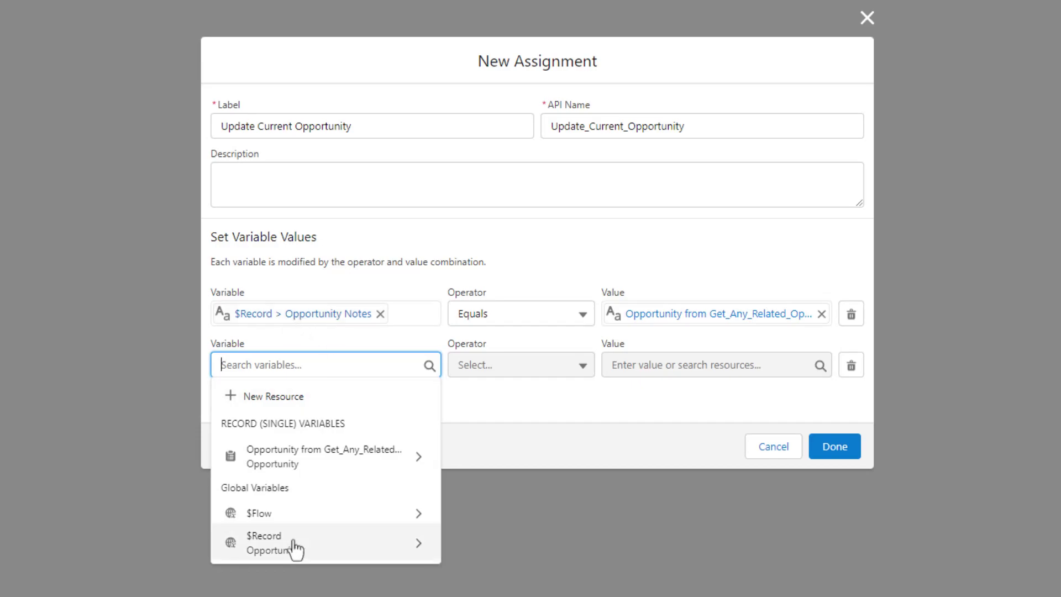
click(330, 545)
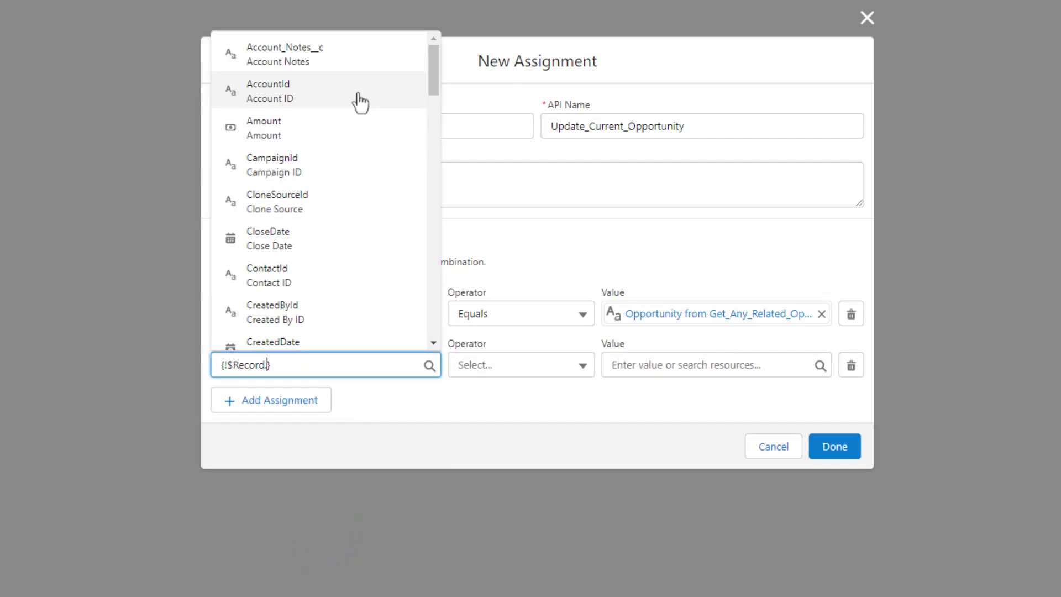
click(319, 58)
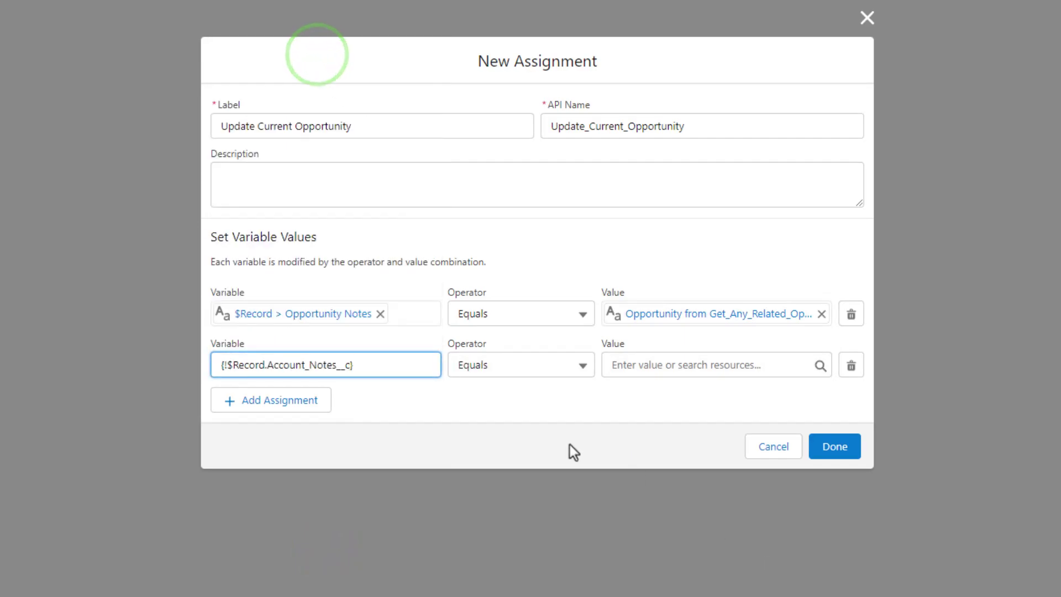
click(540, 414)
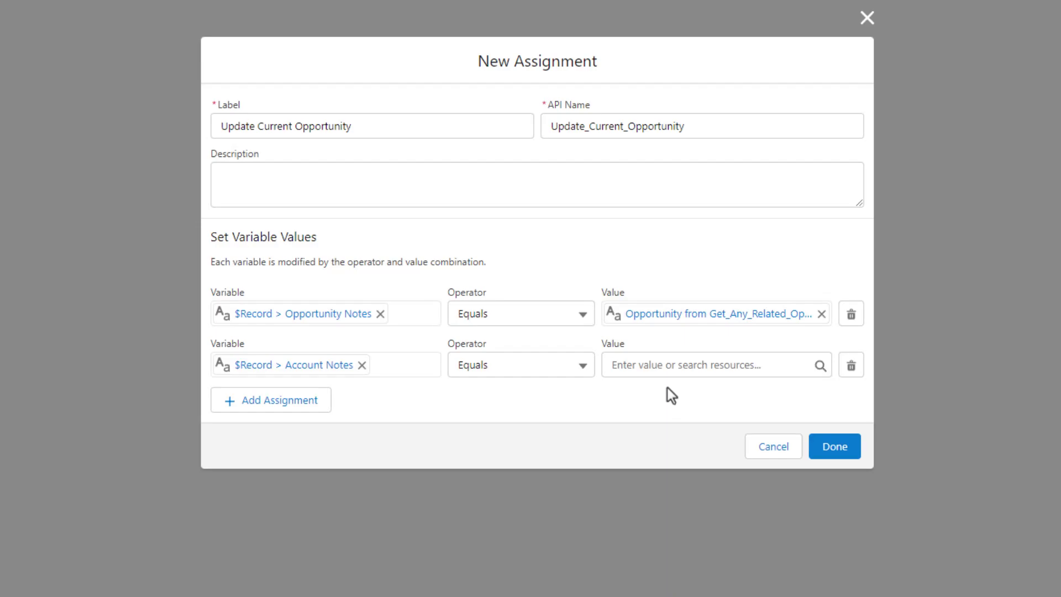
click(669, 367)
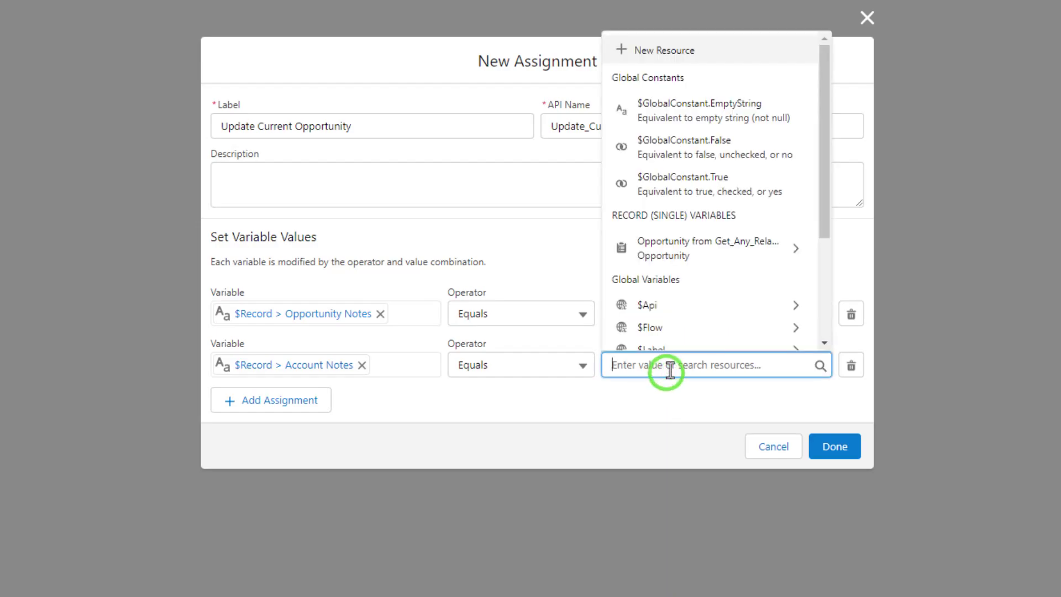
scroll(712, 290, down, 3)
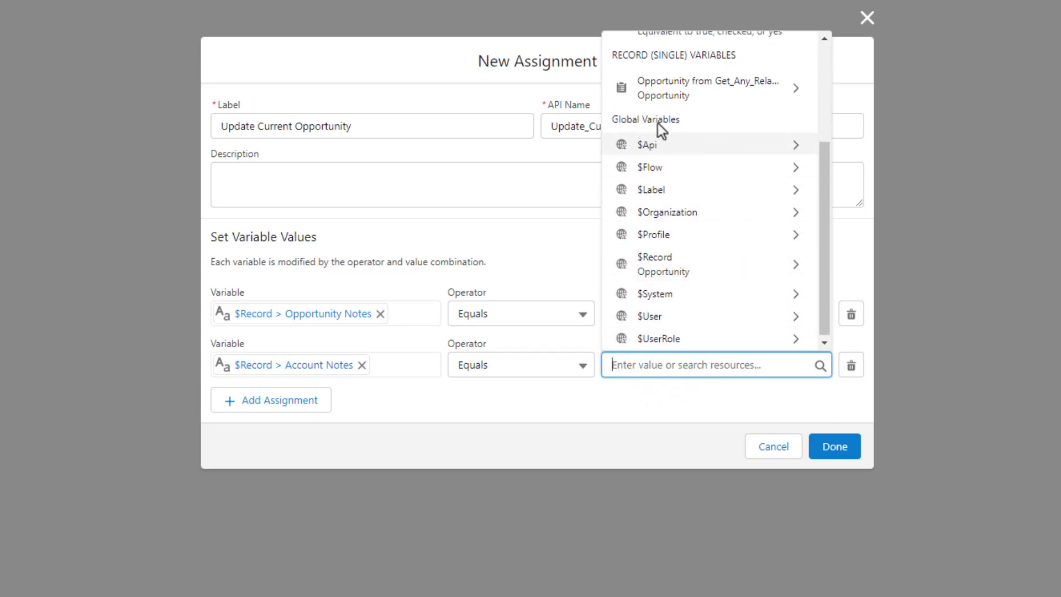
Step: Point the second row's value into $Record > Account to browse the related Account's fields
click(695, 282)
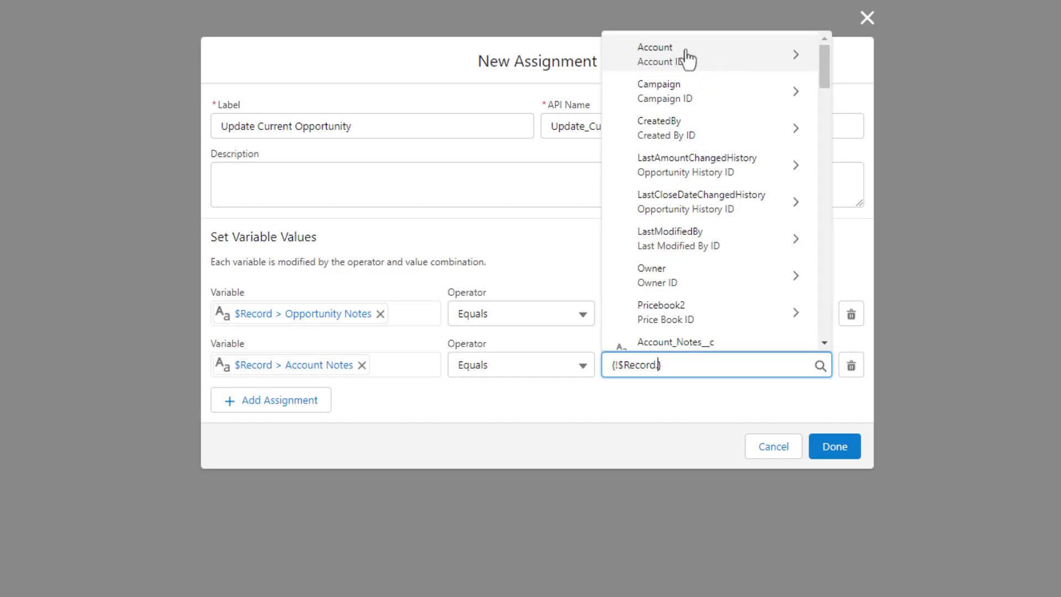
click(738, 56)
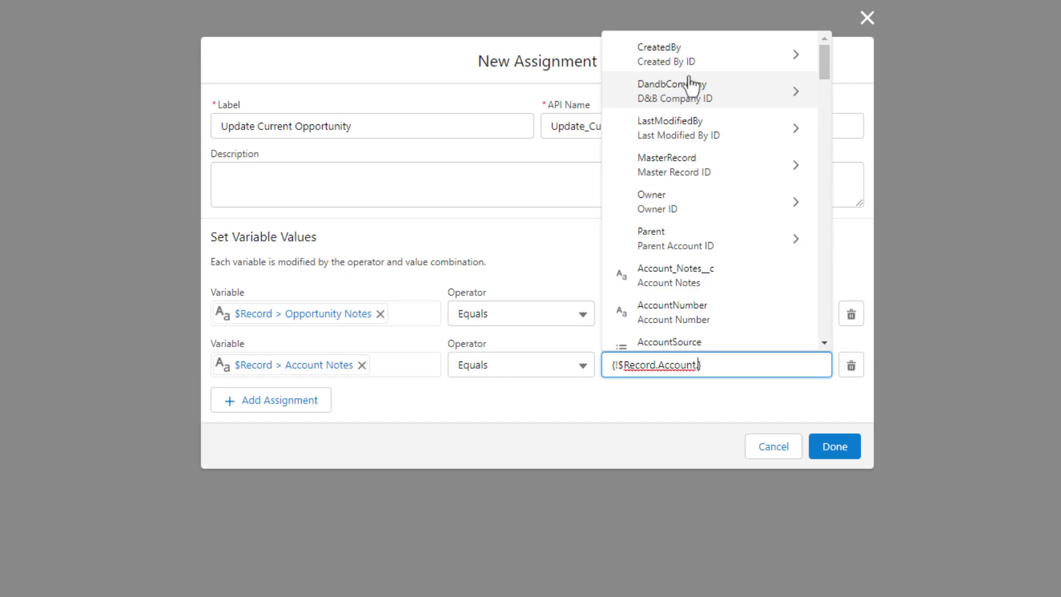
Step: Insert the Account's Account_Notes__c field and retype the closing brace in the value
click(712, 284)
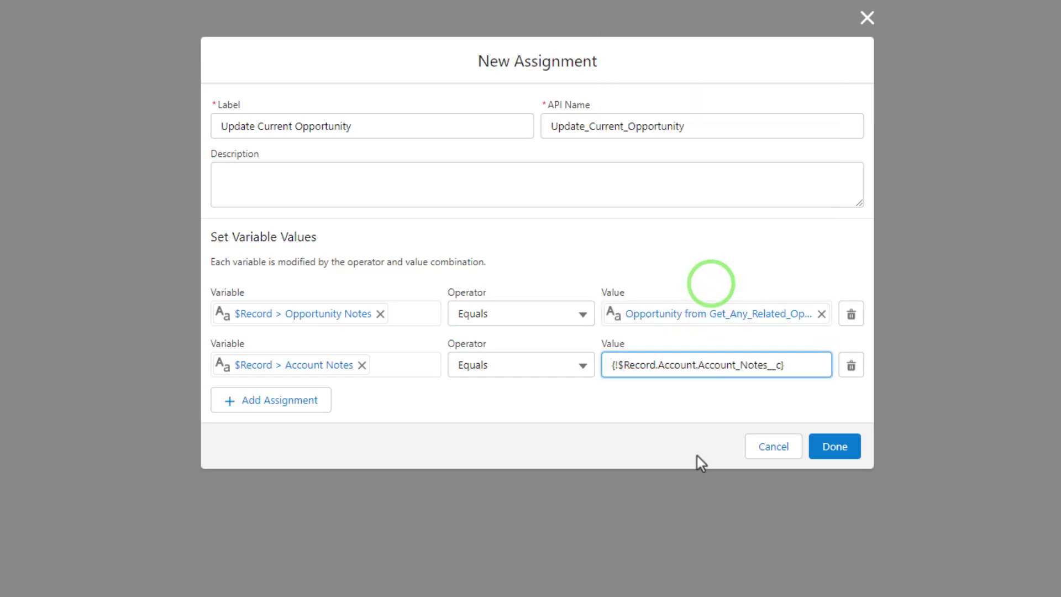
click(785, 366)
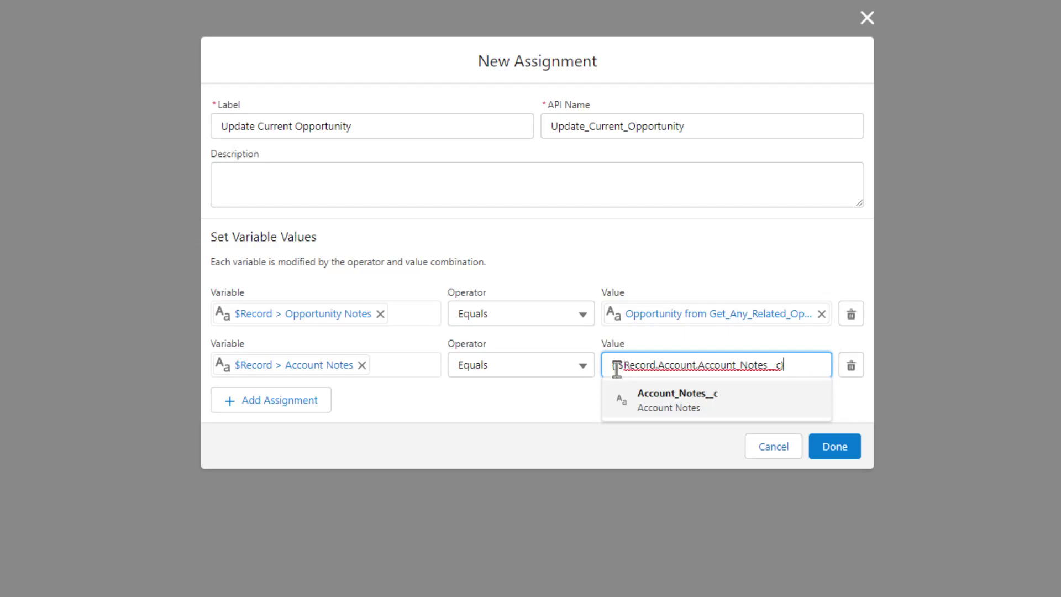
key(BackSpace)
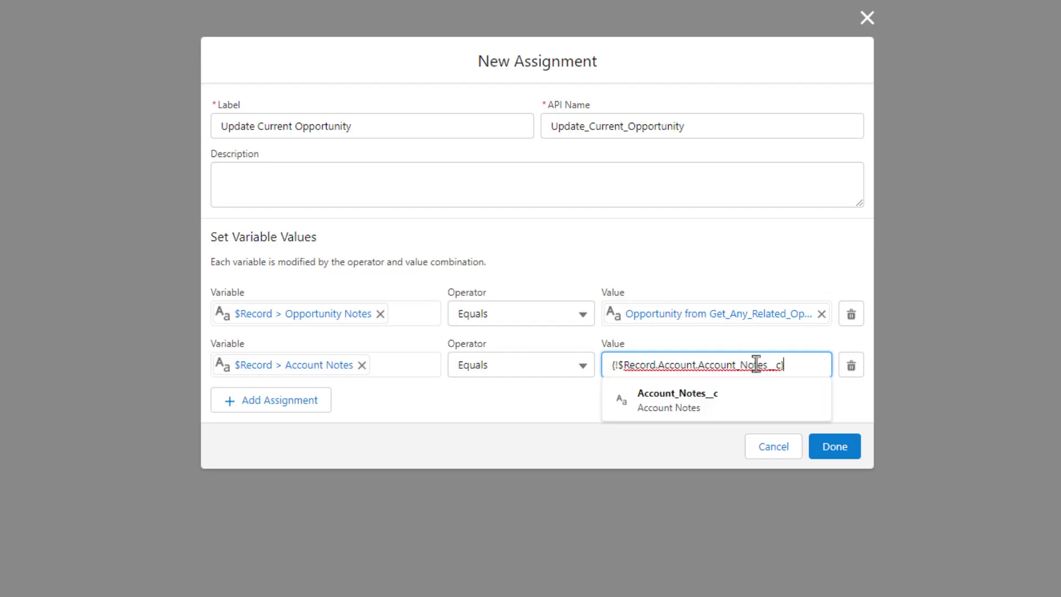
text(})
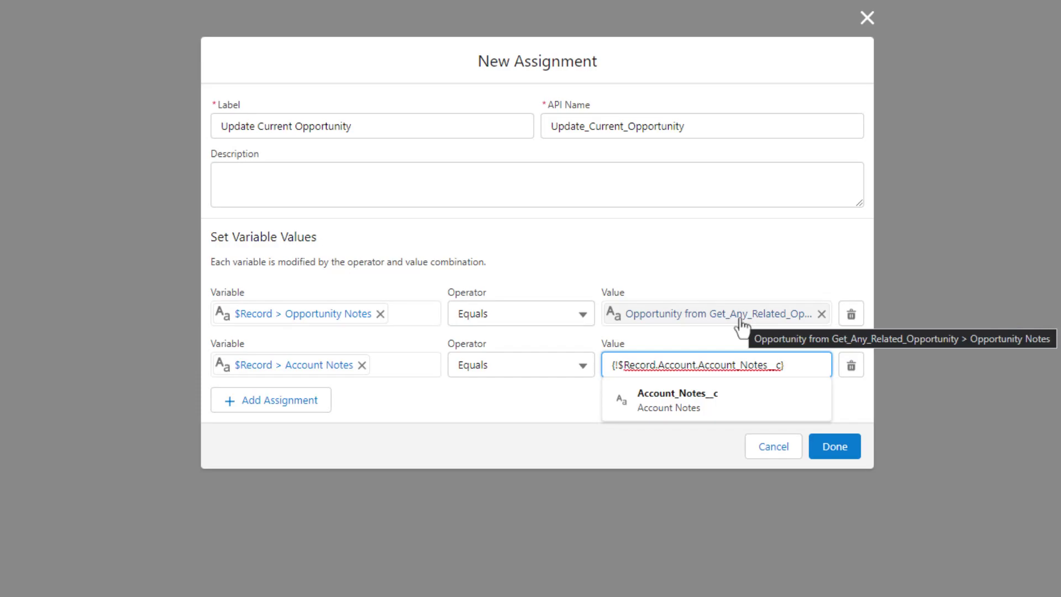
text(})
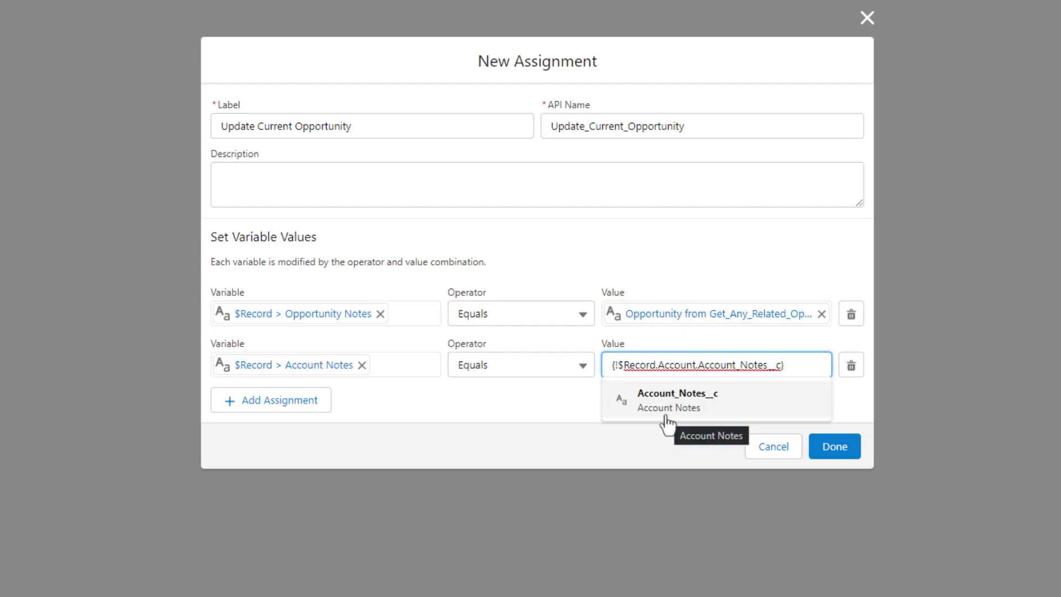
Step: Accept {!$Record.Account.Account_Notes__c} as the value, finish the assignment and save the flow
click(688, 411)
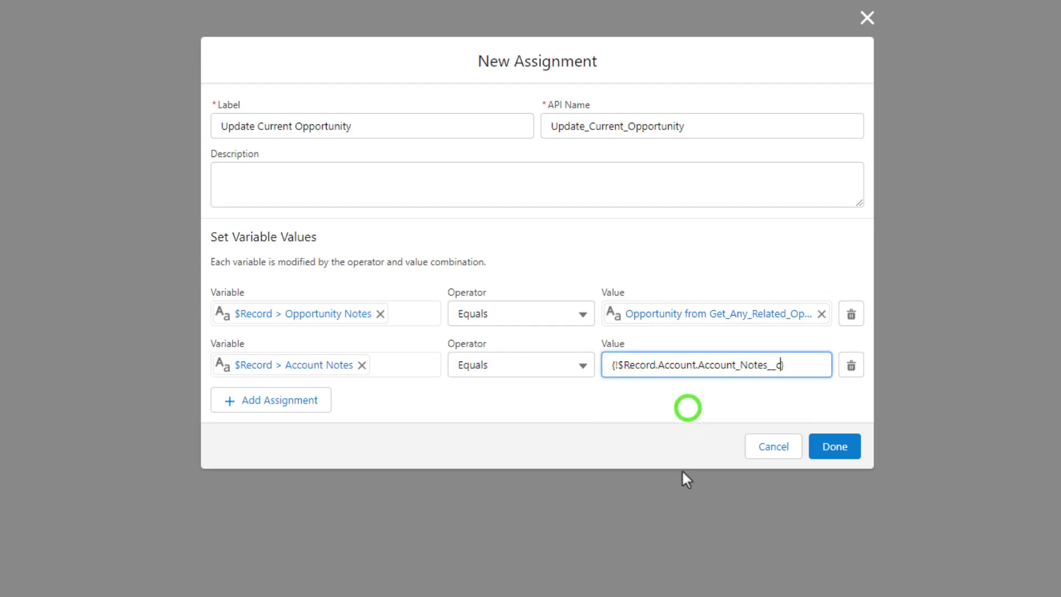
click(776, 403)
click(836, 449)
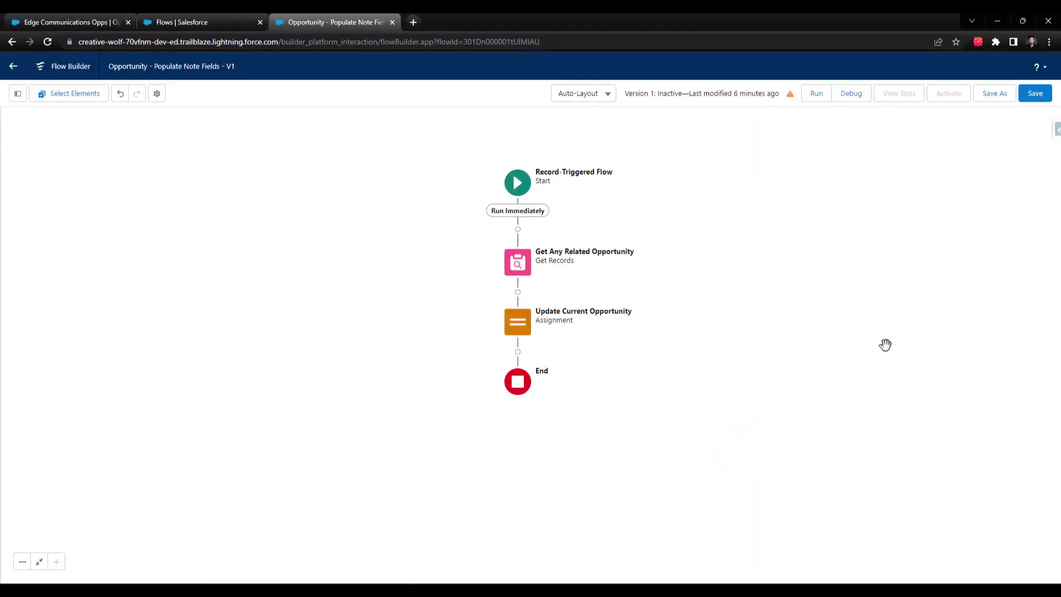
click(1032, 99)
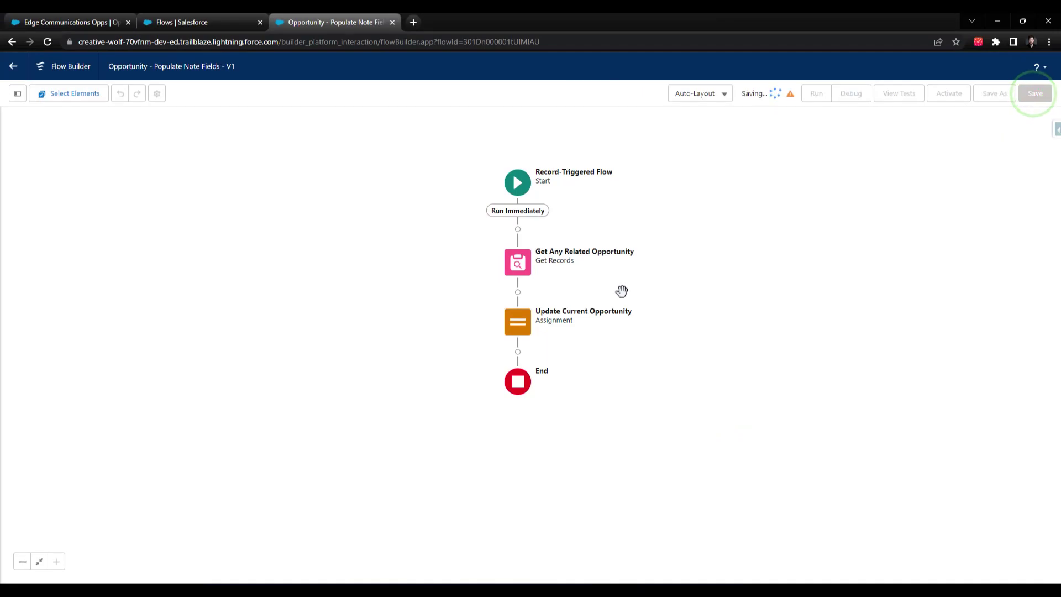